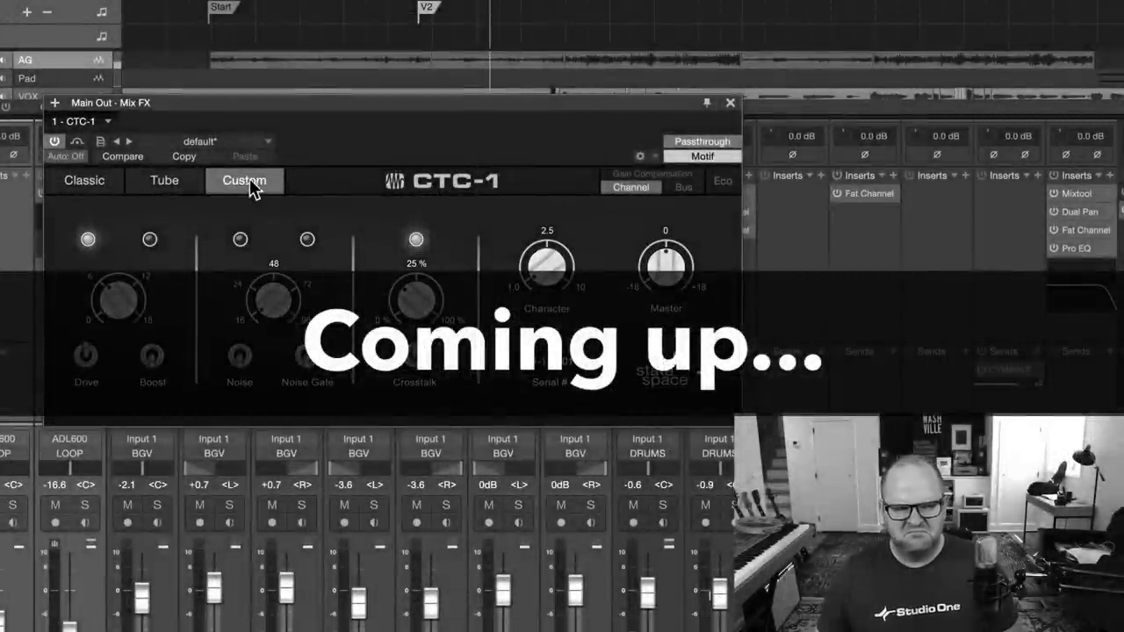
Preview the Classic and Tube console characters, then return to the Custom console
click(90, 189)
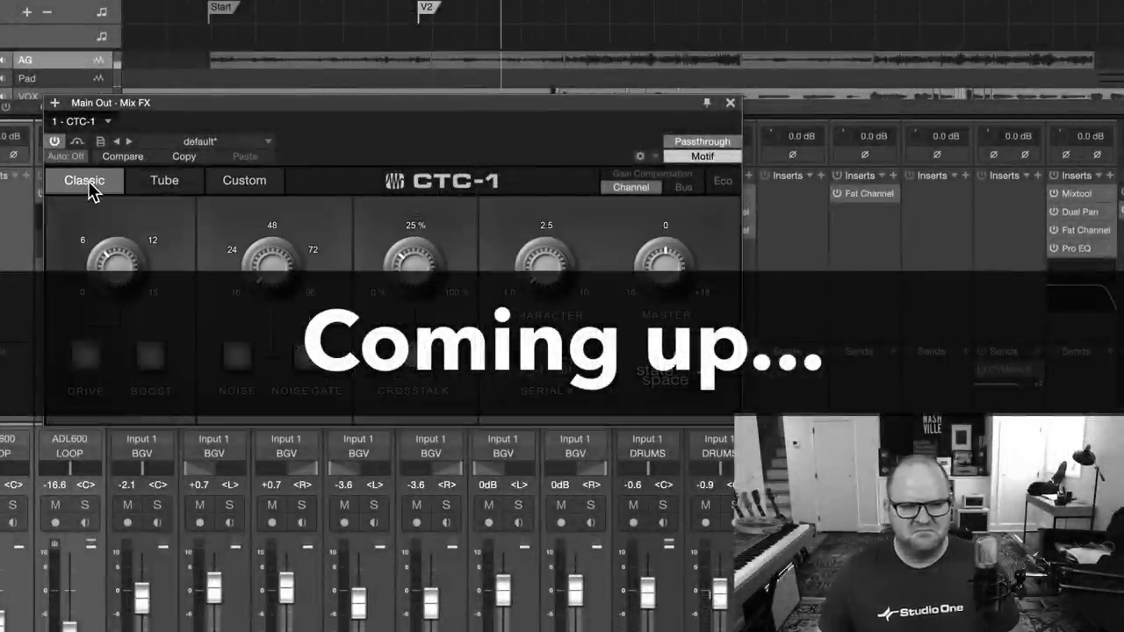
click(172, 179)
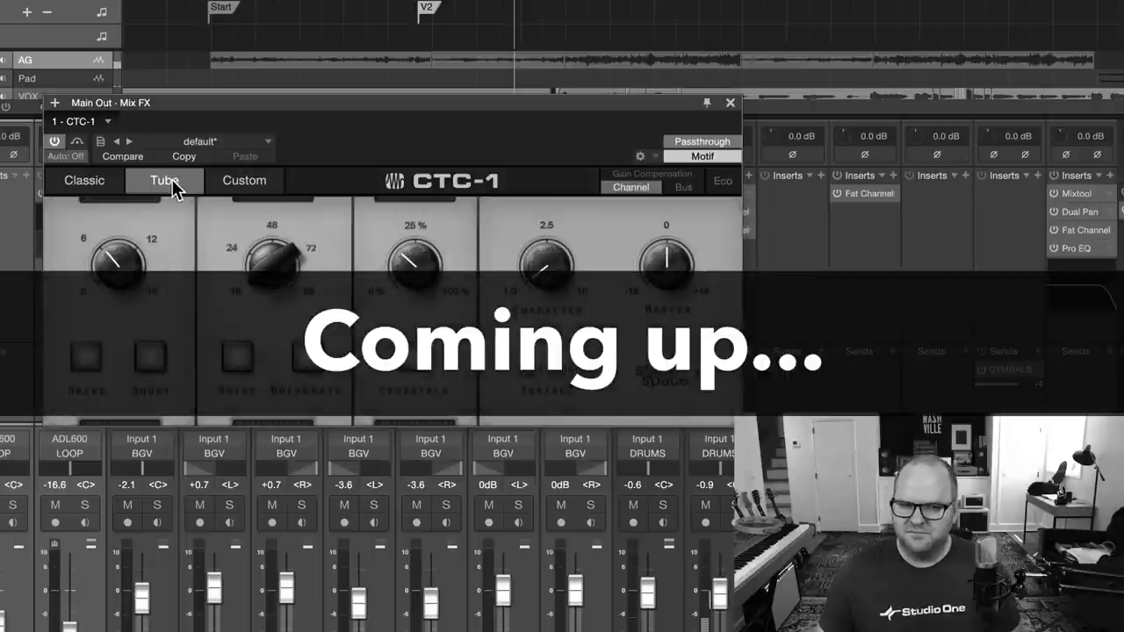
click(248, 183)
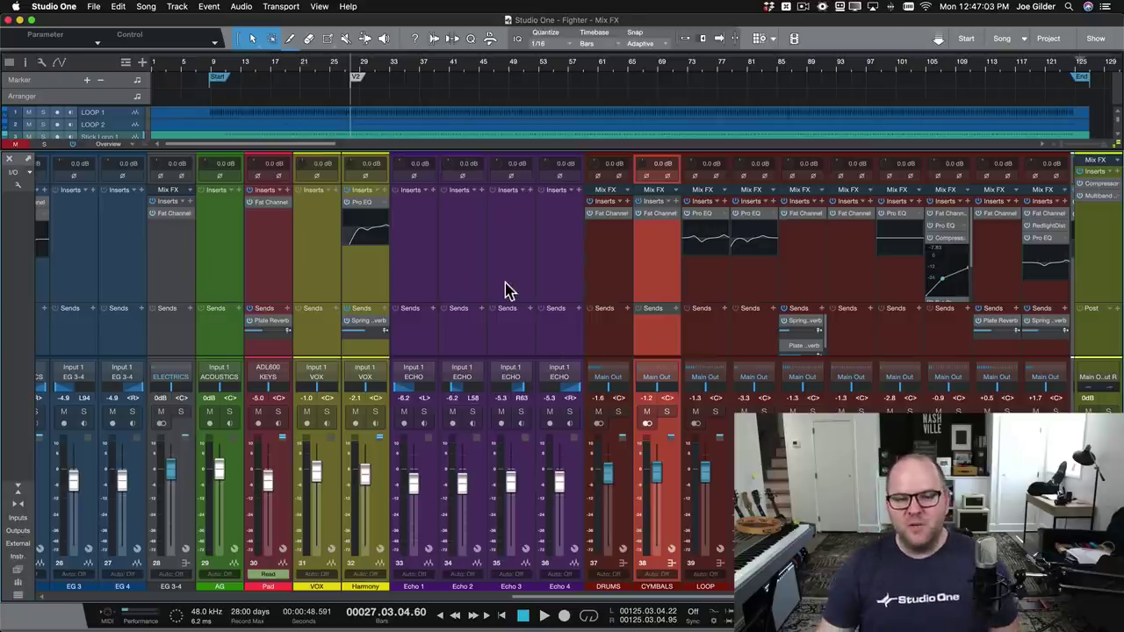
Select the Echo 3, Echo 2, Cymbals and Loop channels in turn, ending on the DRUMS bus strip
click(507, 288)
click(466, 276)
click(597, 290)
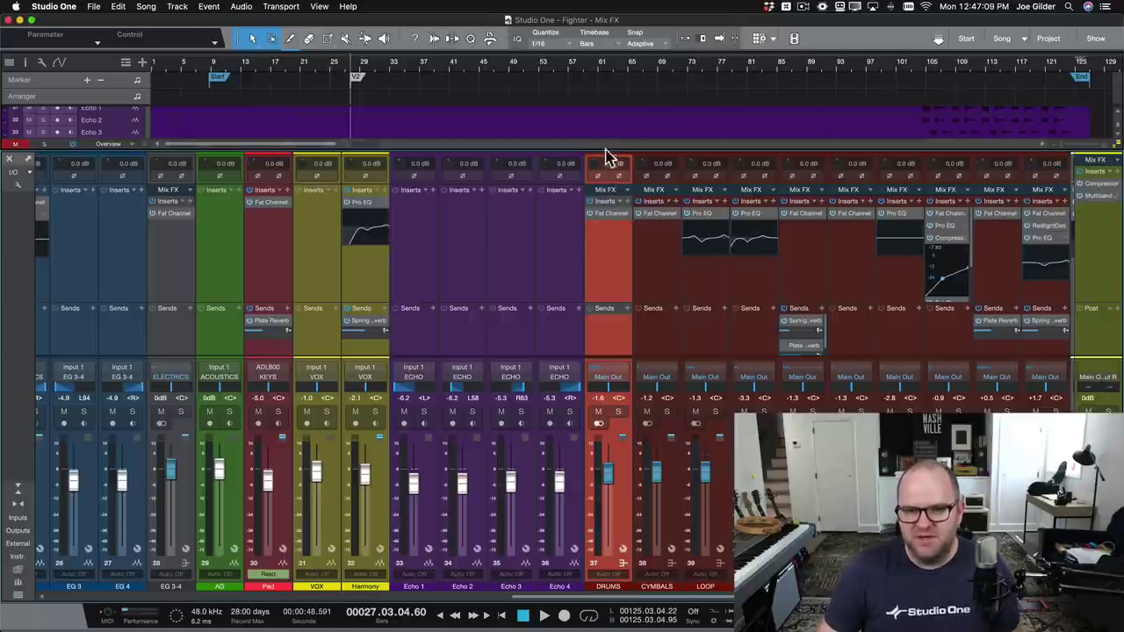
click(647, 262)
click(683, 269)
click(668, 272)
click(622, 269)
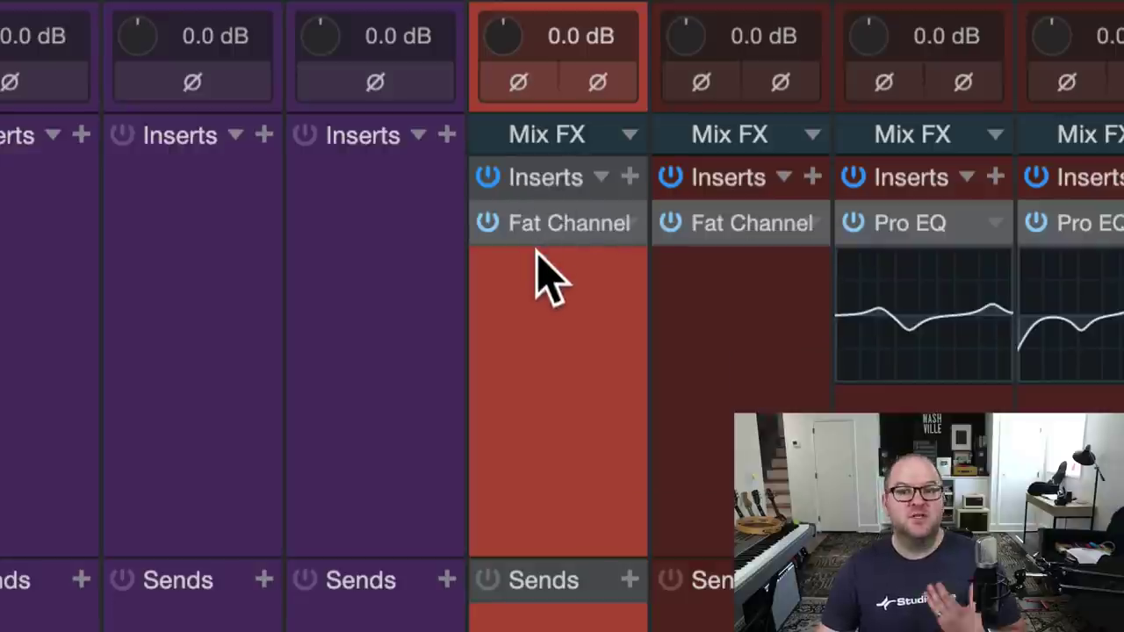
click(606, 143)
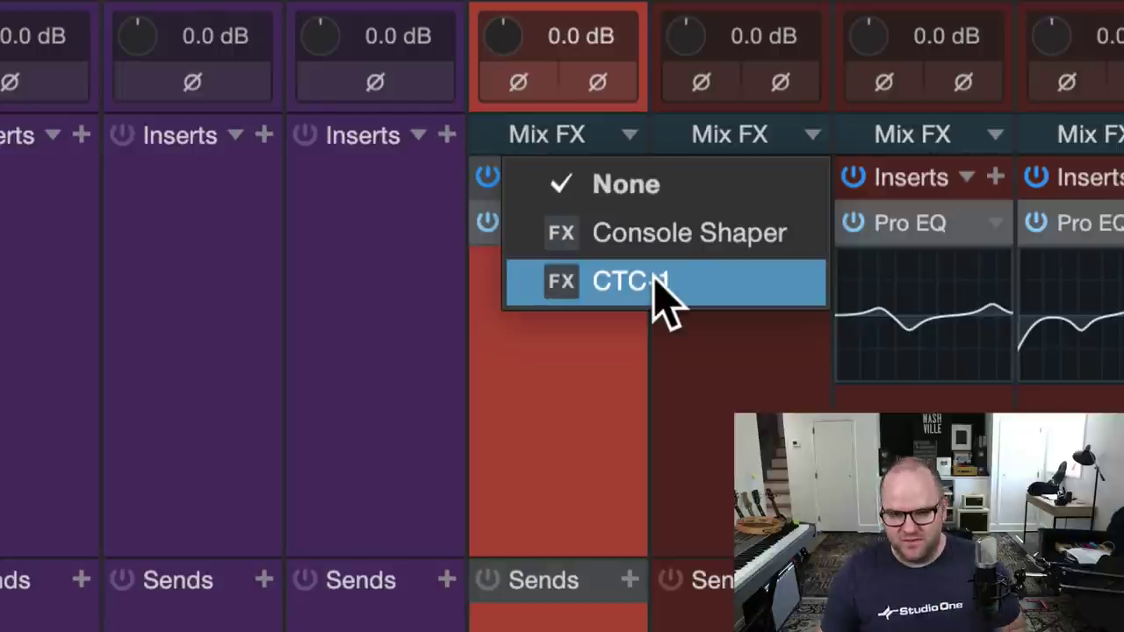
click(581, 349)
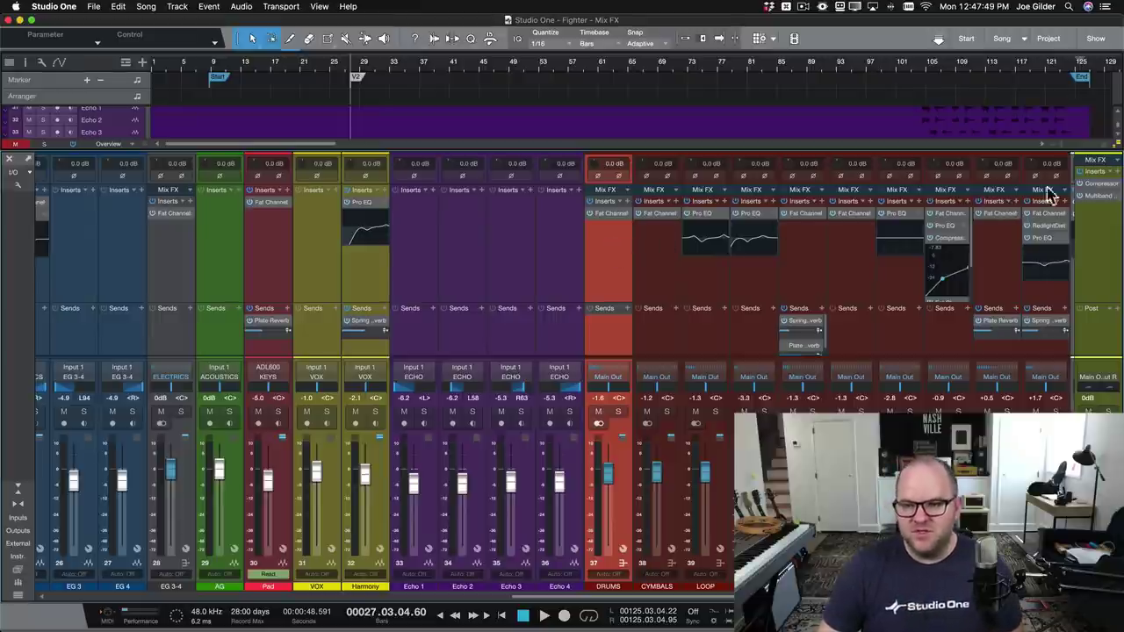
click(1118, 165)
click(1076, 185)
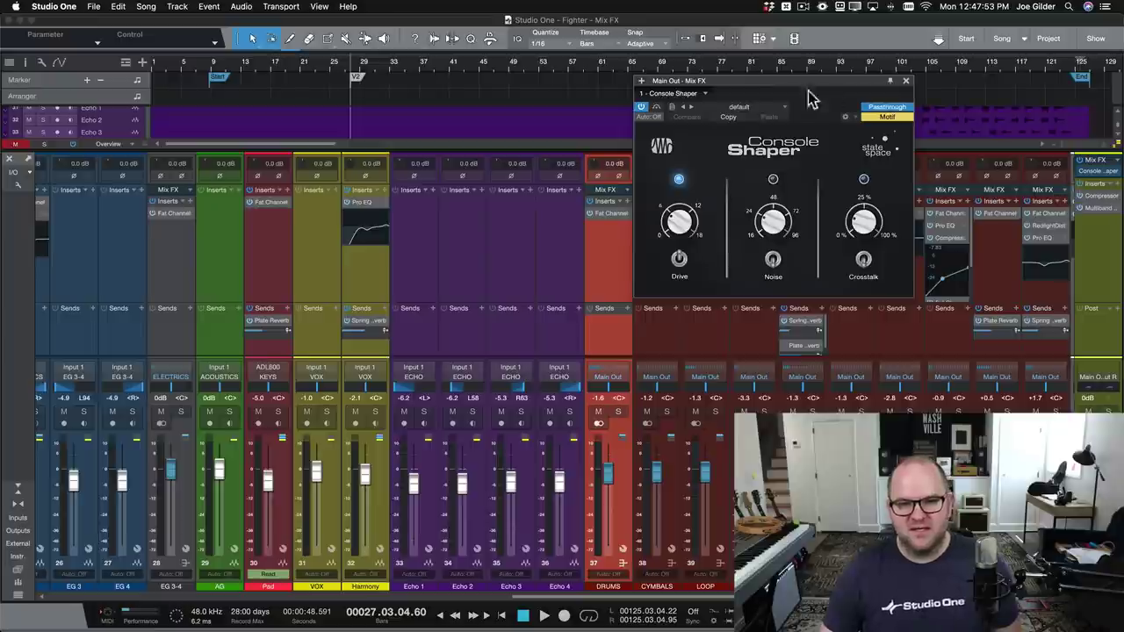
drag(777, 85, 540, 88)
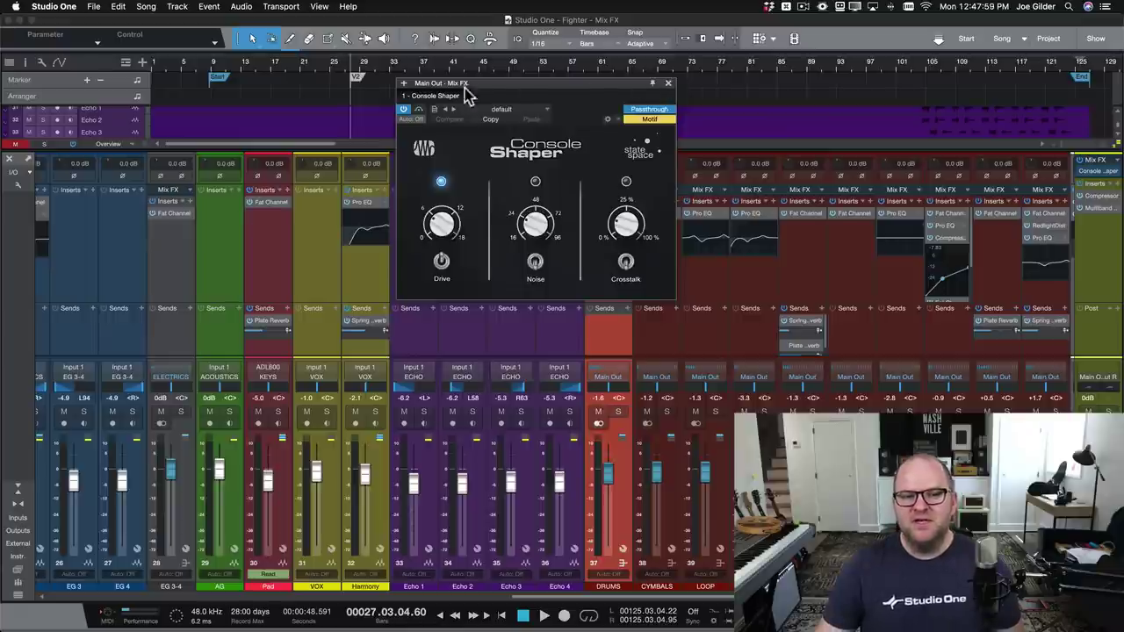
click(404, 109)
click(405, 111)
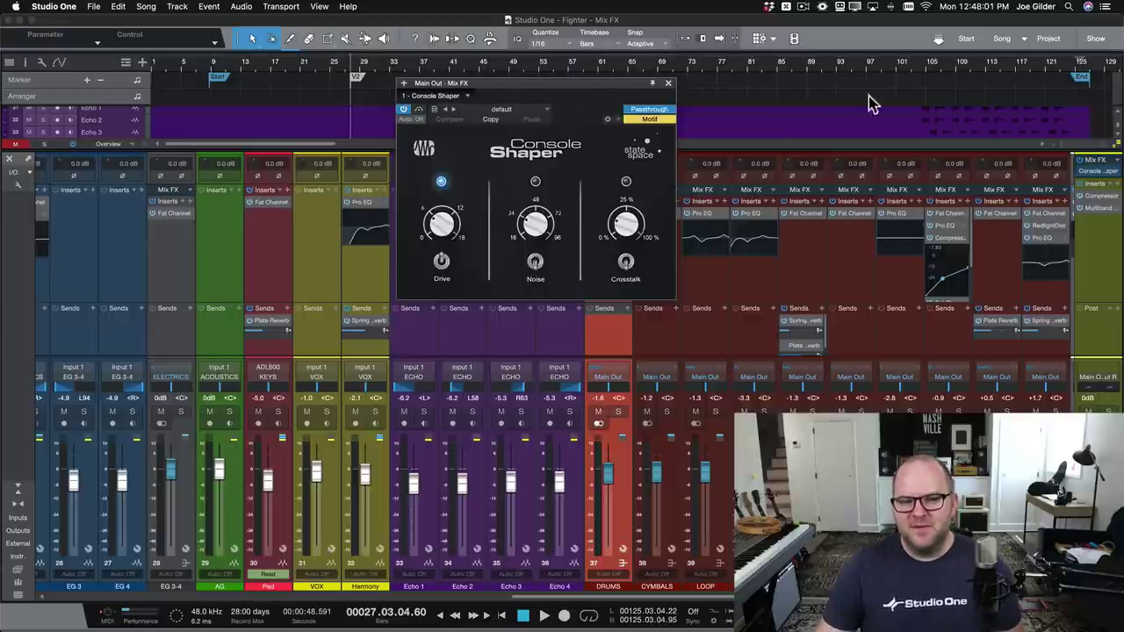
click(1114, 175)
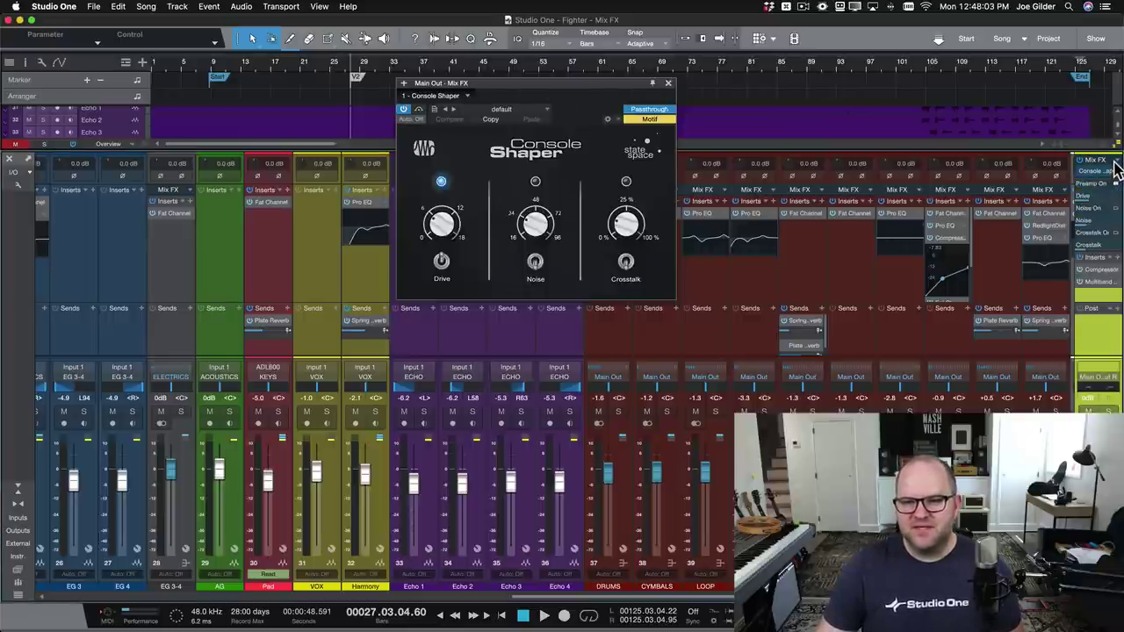
click(1098, 172)
click(1083, 180)
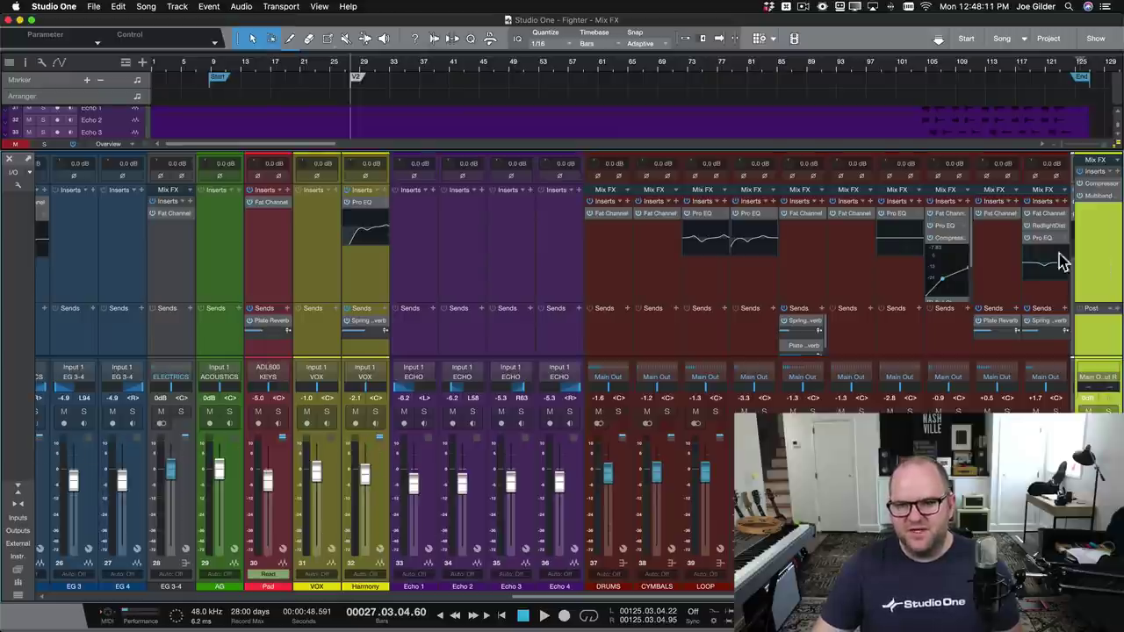
Load Console Shaper into the Main Out Mix FX slot and position its window over the mixer
click(1109, 173)
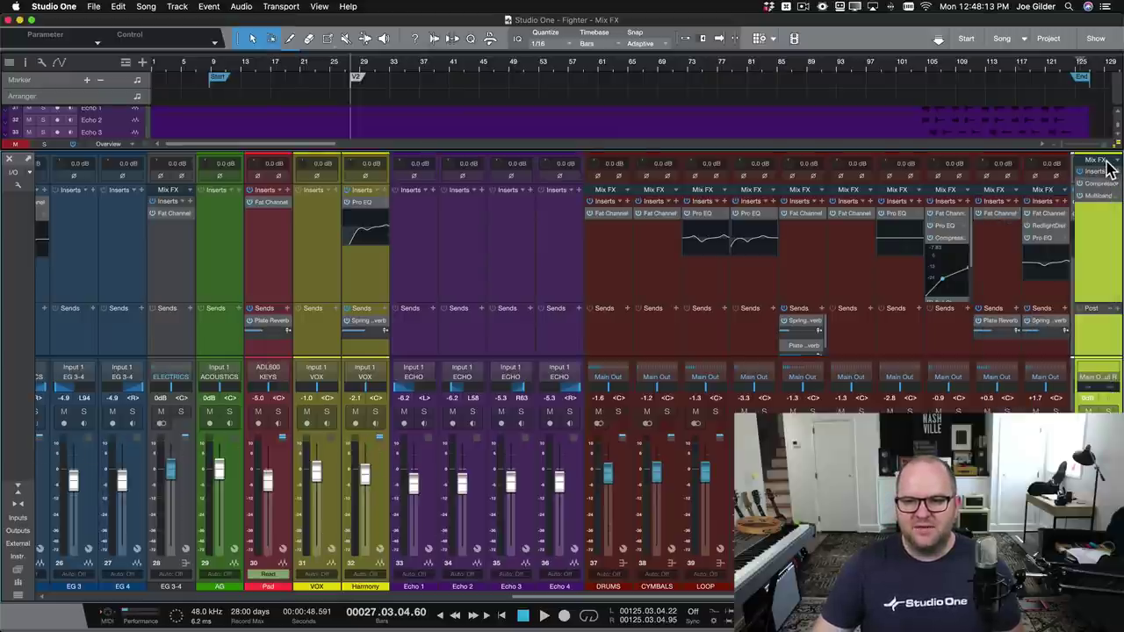
click(1087, 187)
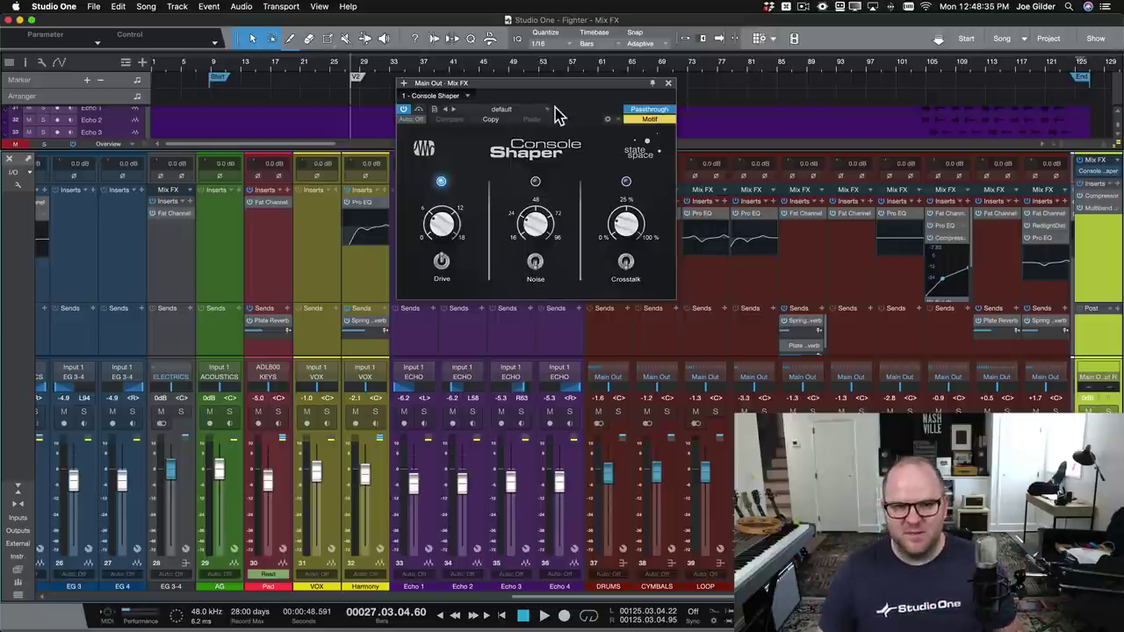
drag(562, 94, 419, 154)
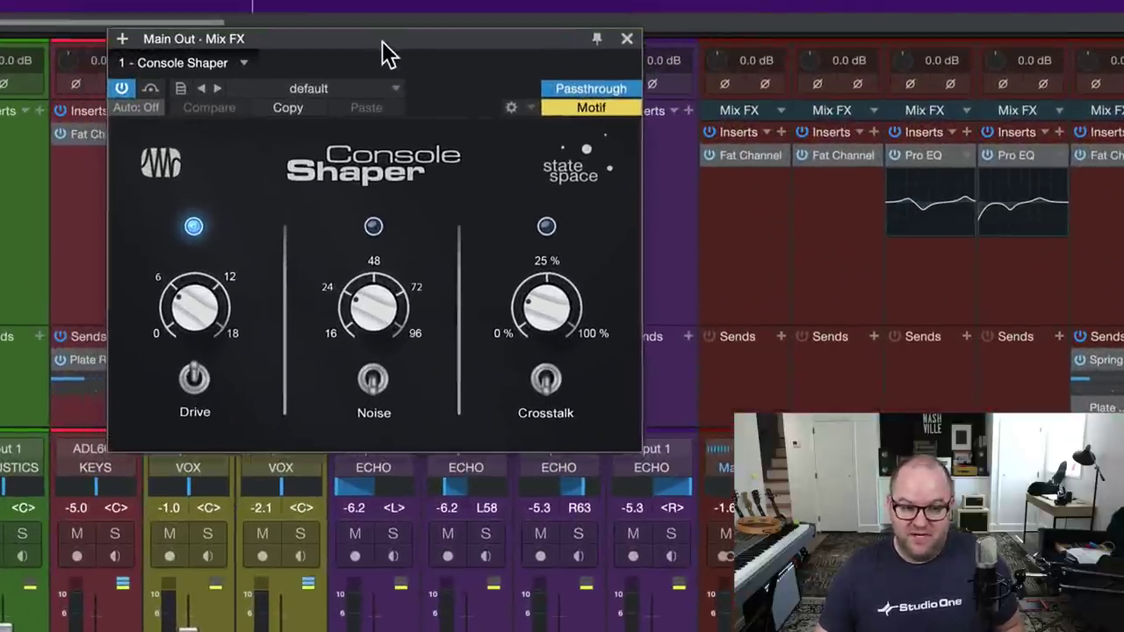
drag(382, 41, 421, 51)
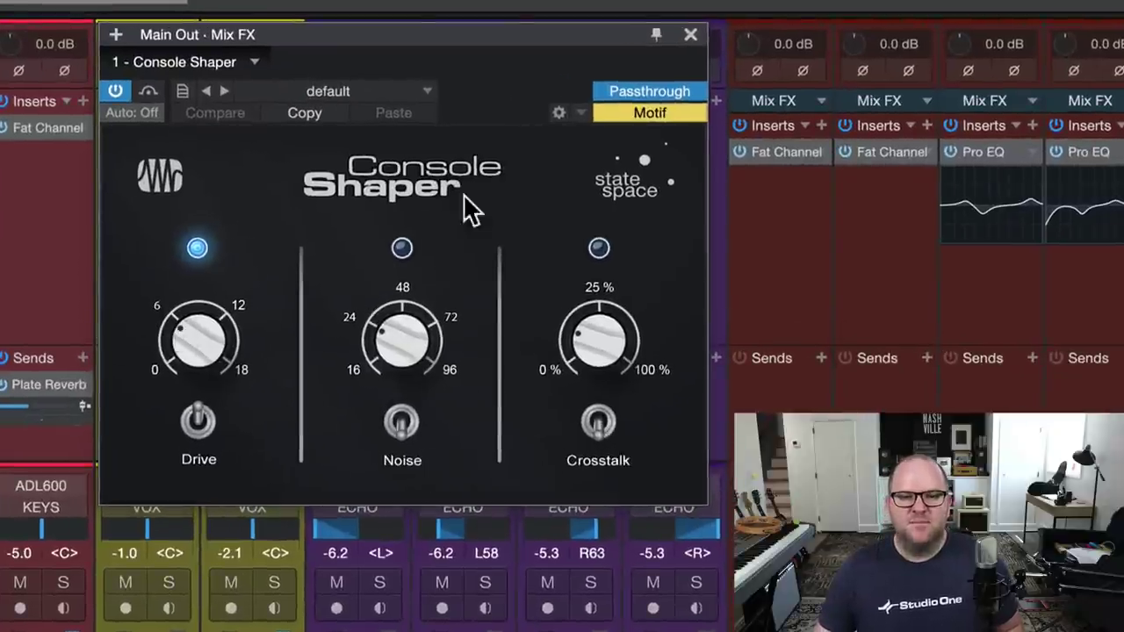
Compare Console Shaper's sound by toggling passthrough off and on repeatedly, leaving passthrough on
click(642, 85)
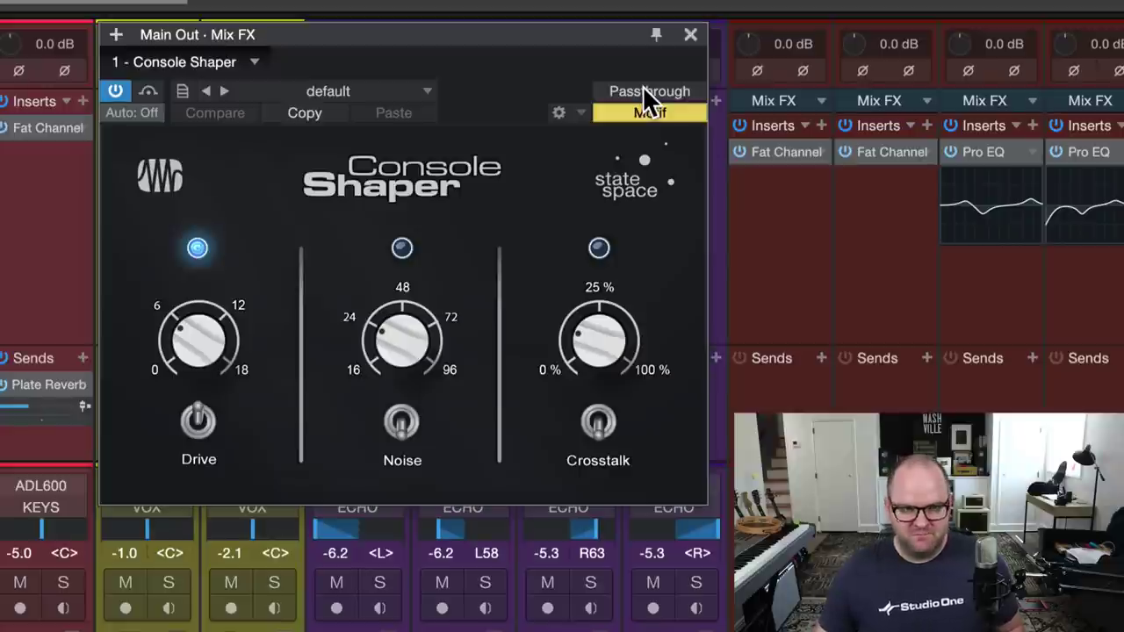
click(642, 85)
click(642, 85)
click(642, 85)
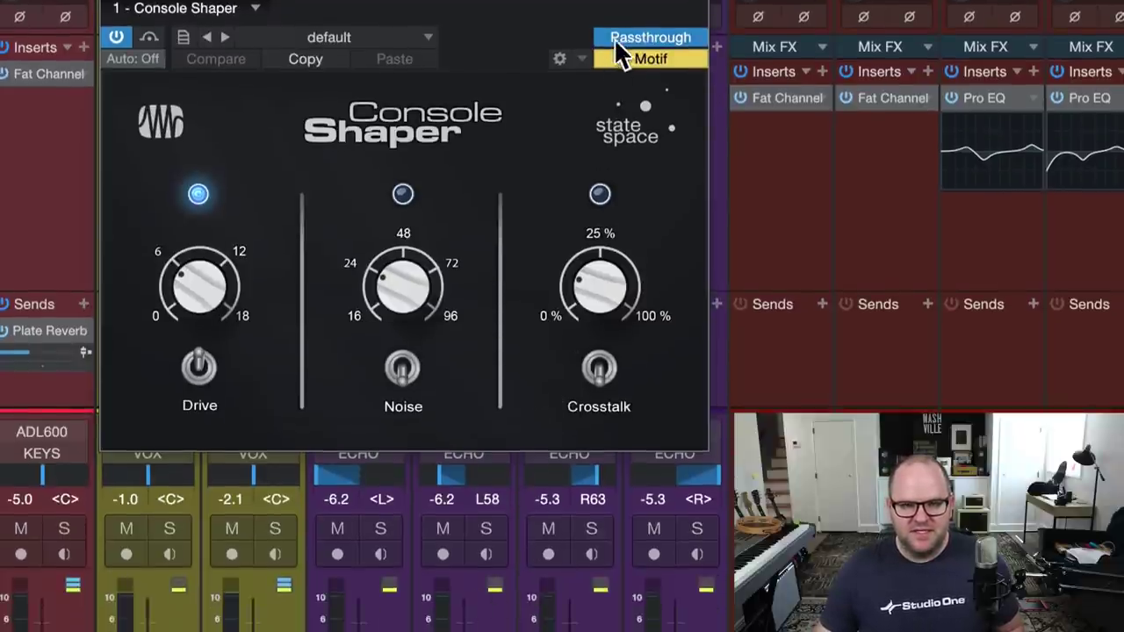
click(614, 37)
click(614, 35)
click(614, 35)
click(614, 35)
click(614, 35)
click(614, 35)
click(614, 35)
click(614, 36)
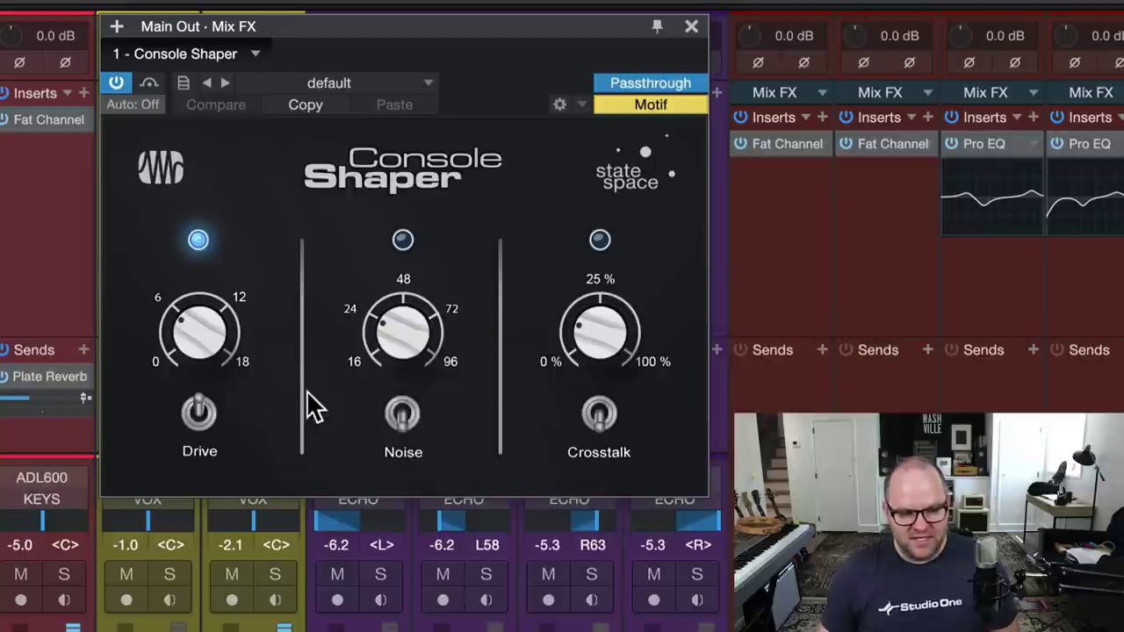
Toggle the Drive stage off and on twice to compare, then switch Noise on and back off
click(211, 414)
click(199, 412)
click(199, 413)
click(199, 413)
click(410, 411)
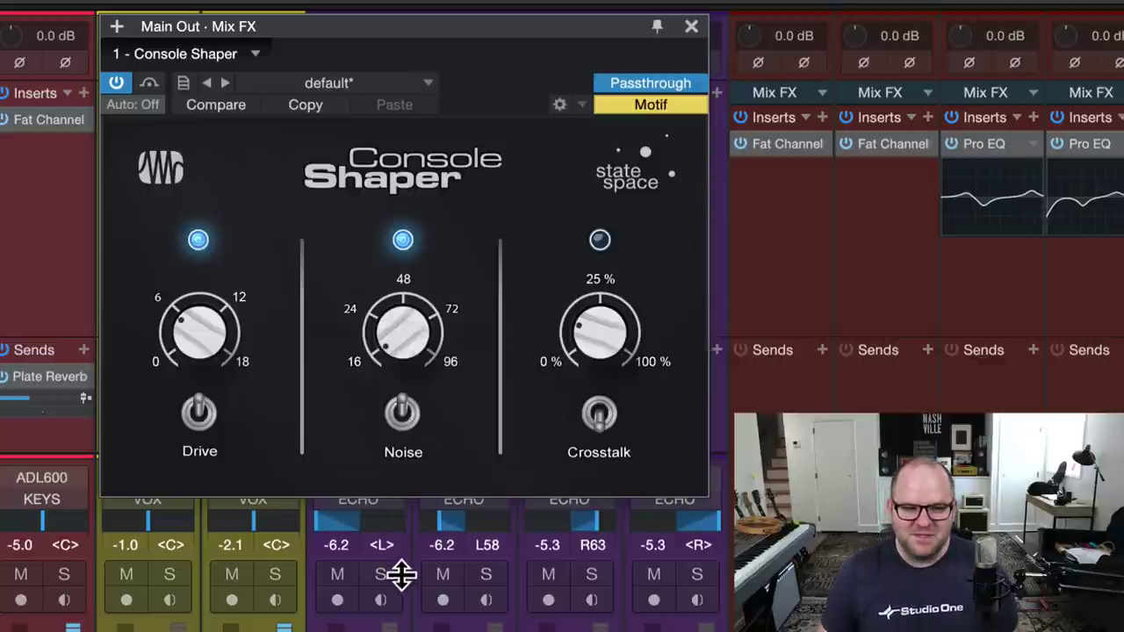
click(391, 409)
Switch the Noise stage back on and enable Crosstalk at 25%
click(391, 409)
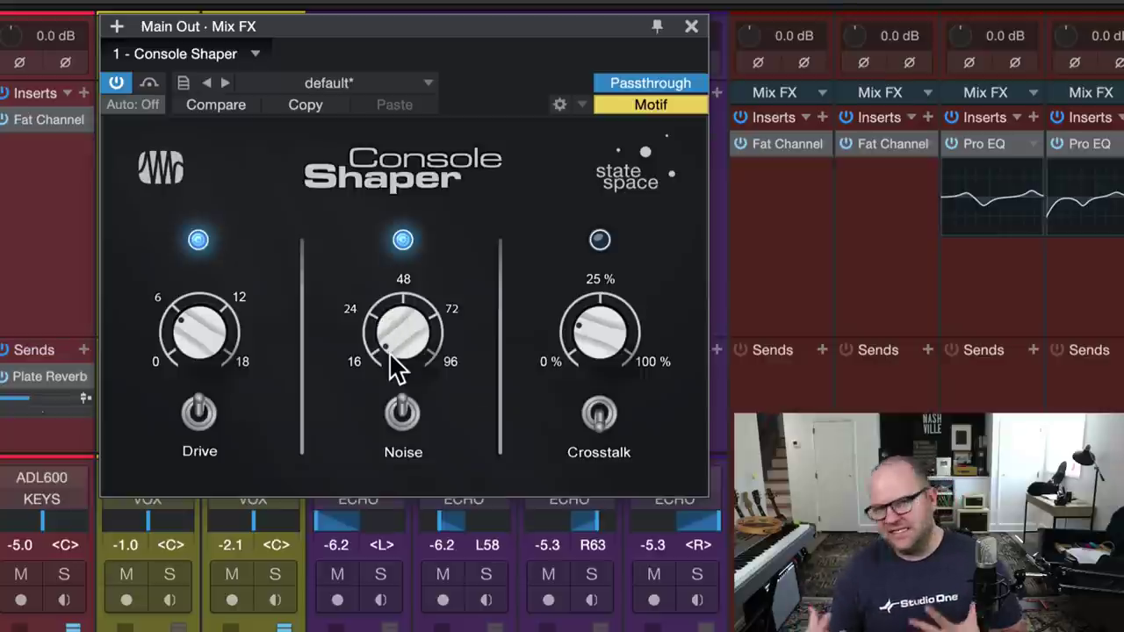
click(600, 414)
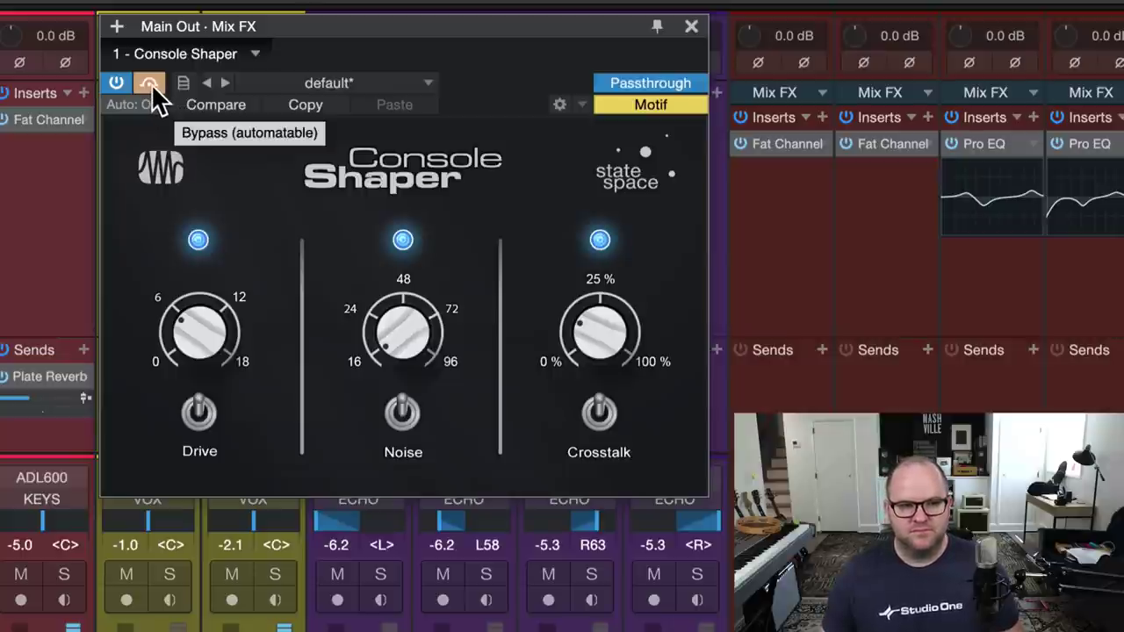
Bypass Console Shaper on and off to compare against the dry mix, ending with it active
click(151, 85)
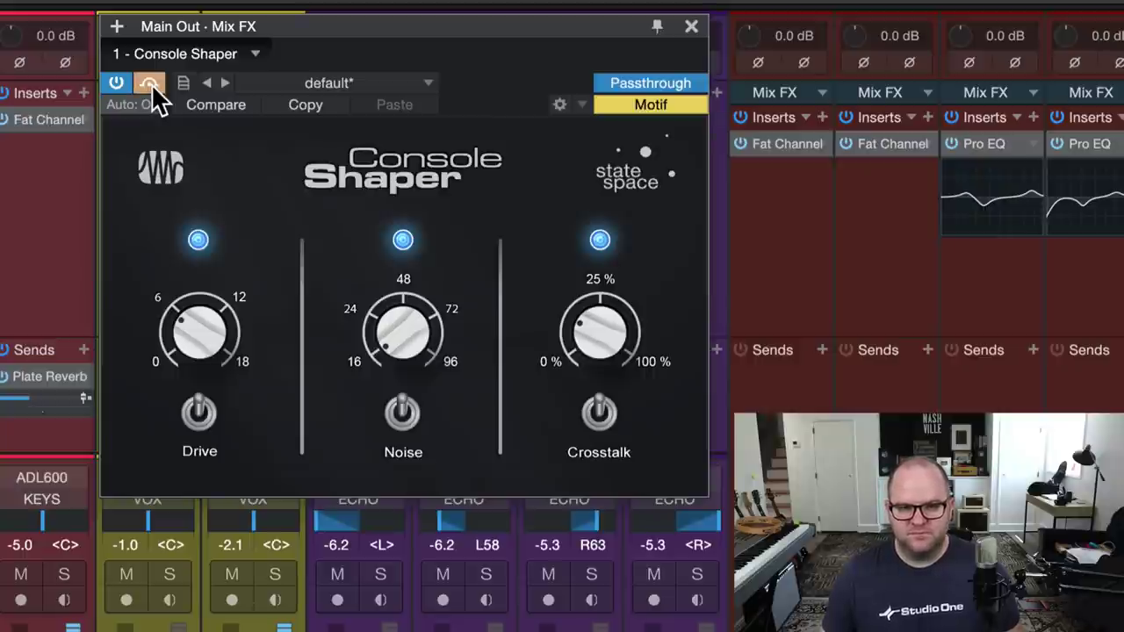
click(151, 85)
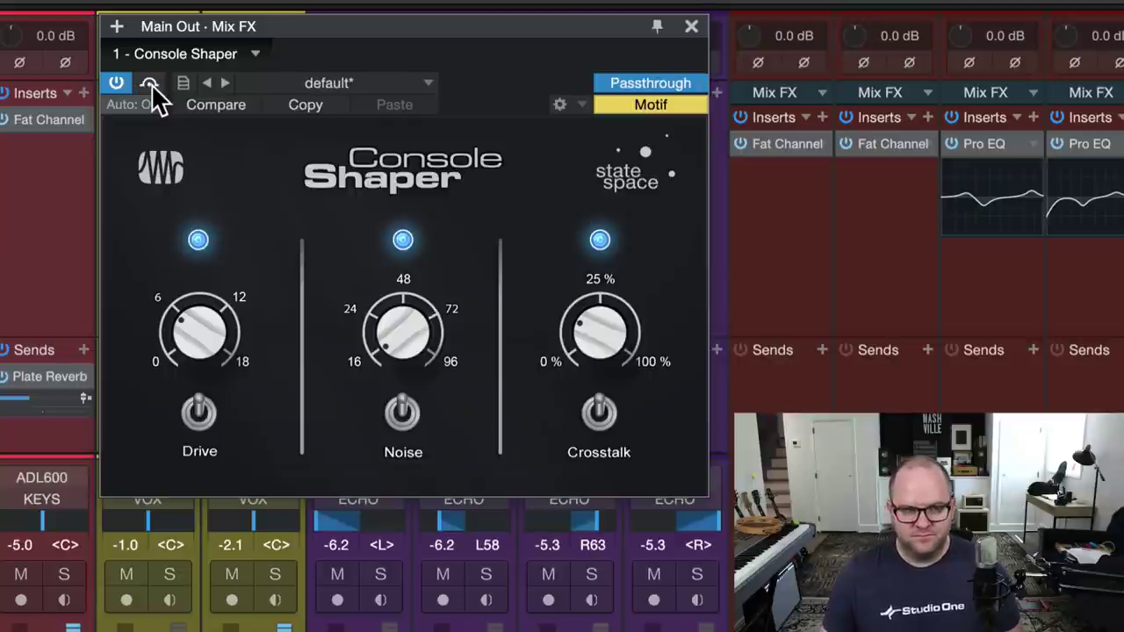
click(152, 85)
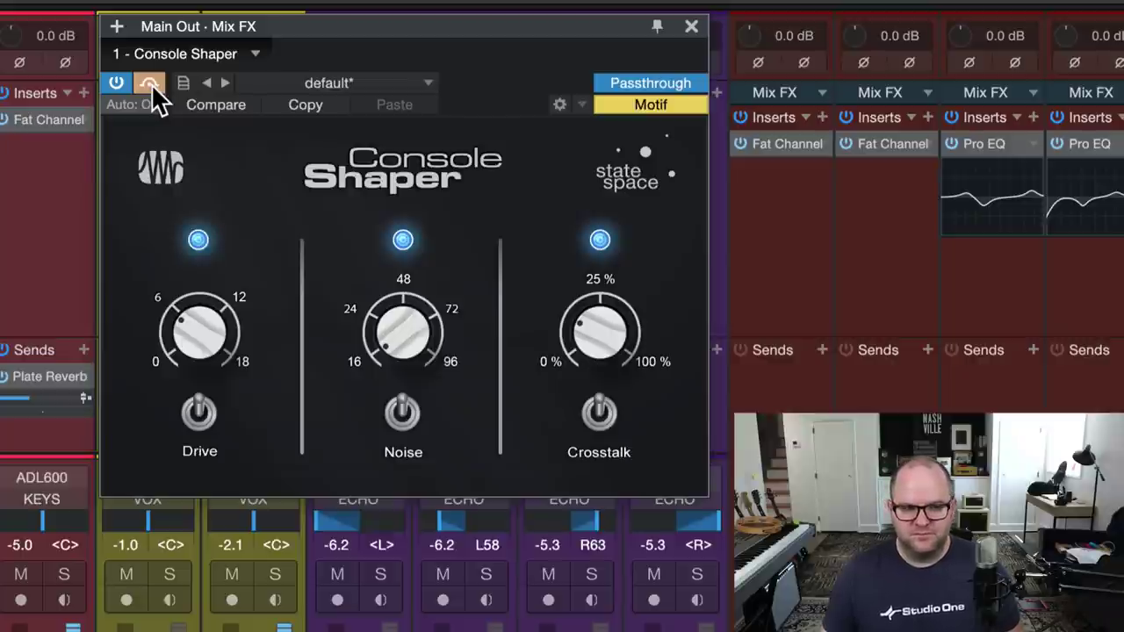
click(152, 85)
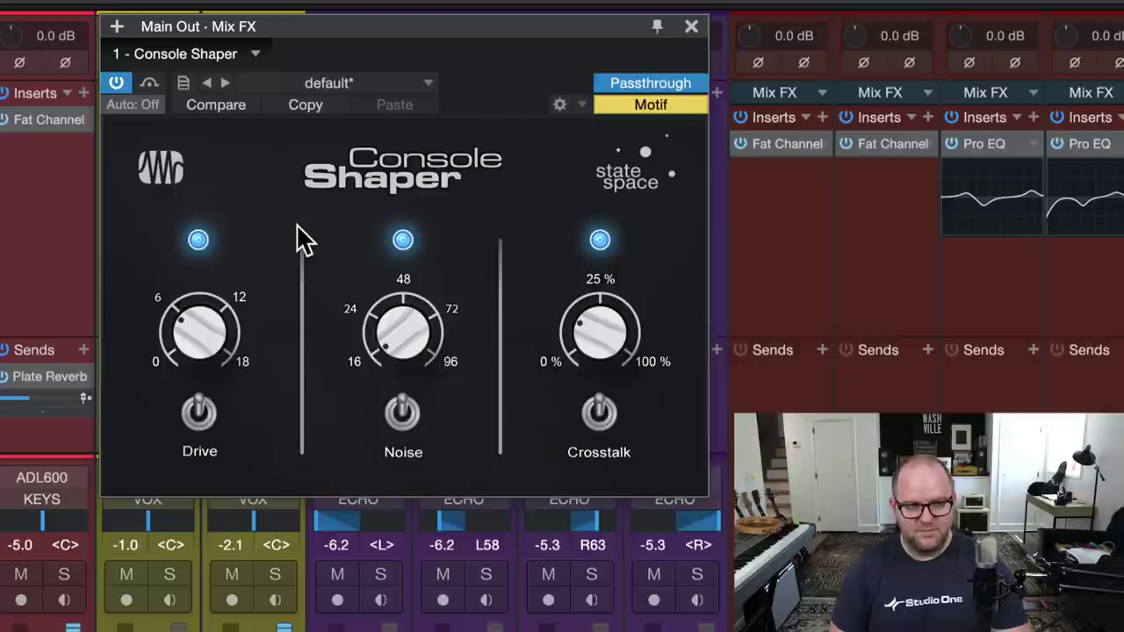
Turn off Console Shaper's Noise stage, leaving Drive and 25% Crosstalk active
click(404, 413)
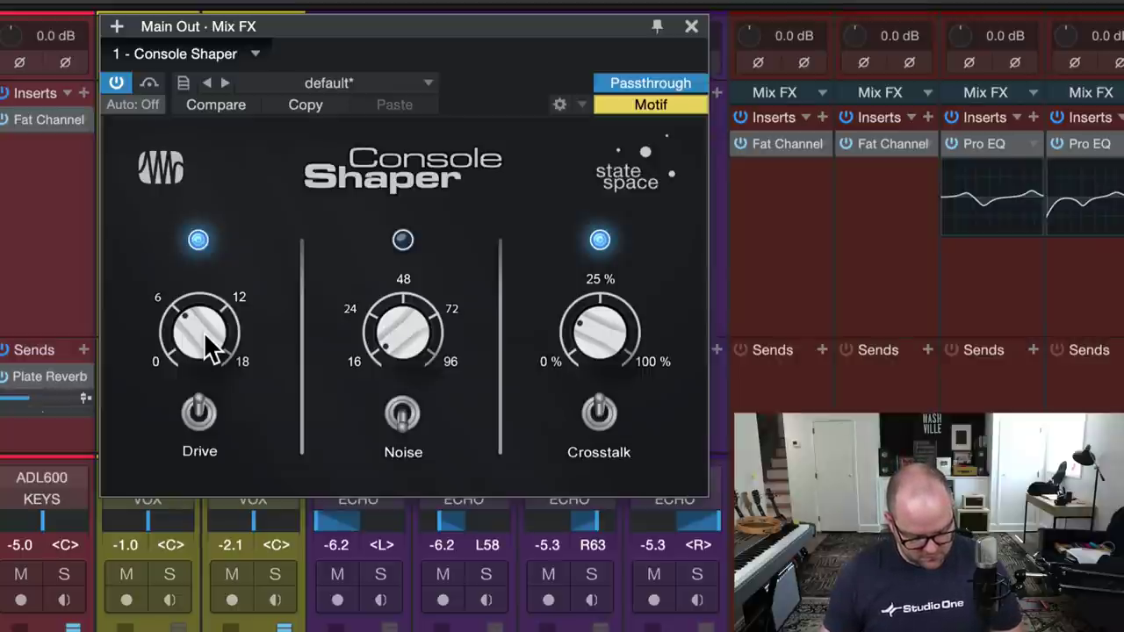
drag(203, 331, 188, 484)
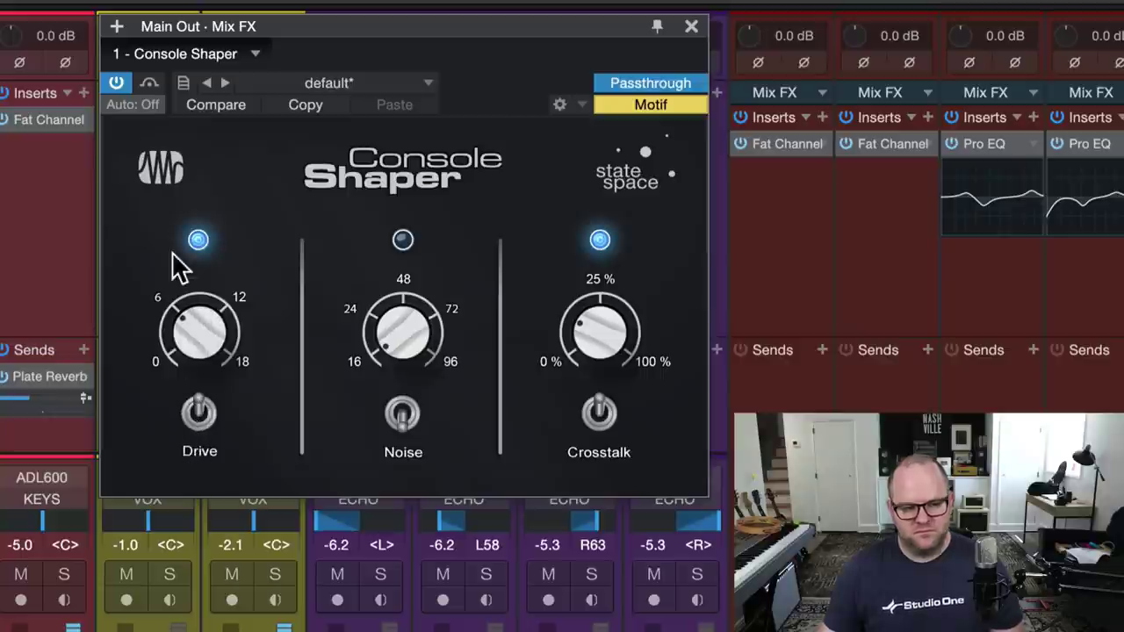
click(151, 88)
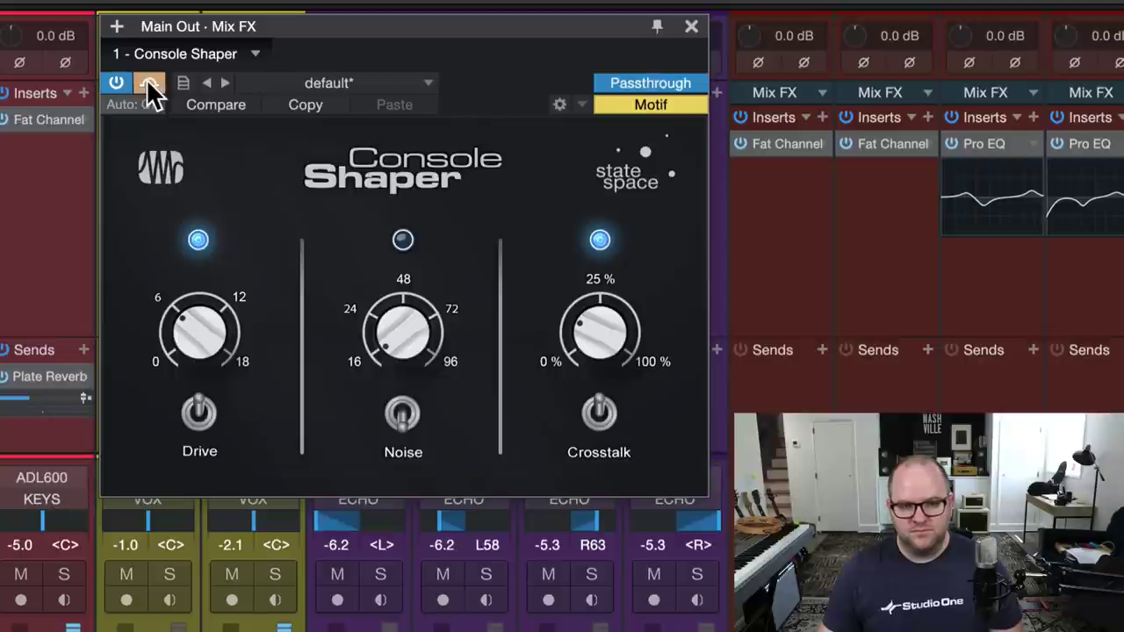
click(151, 90)
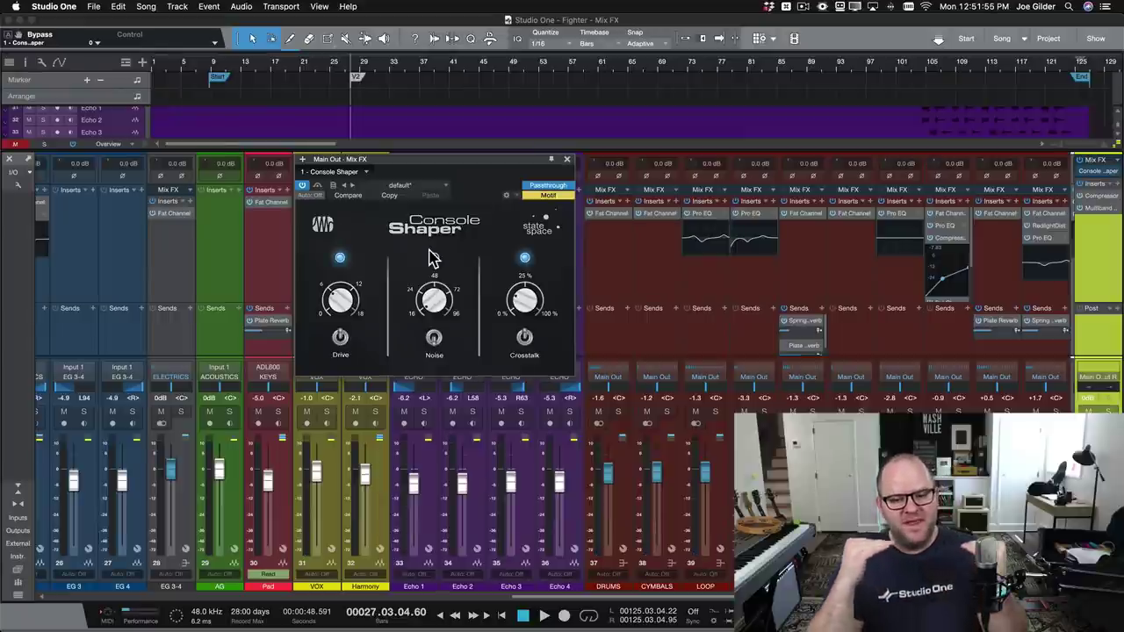
Toggle Noise on and back off, then select the AG channel and scroll the mixer left
click(433, 258)
click(433, 343)
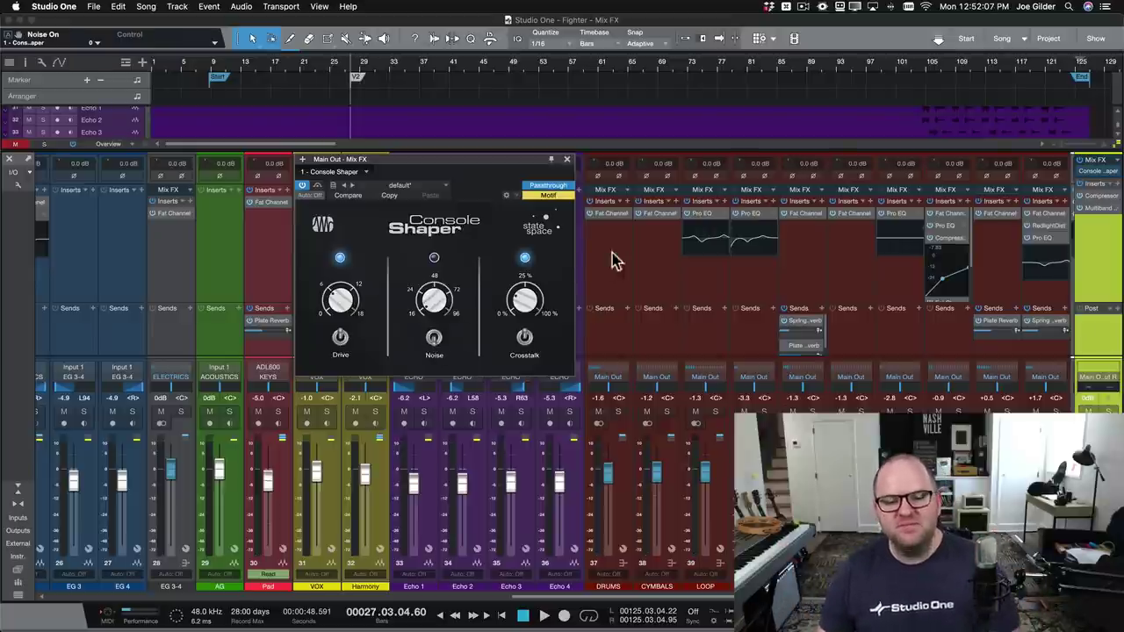
right_click(214, 311)
click(108, 307)
scroll(151, 263, left, 5)
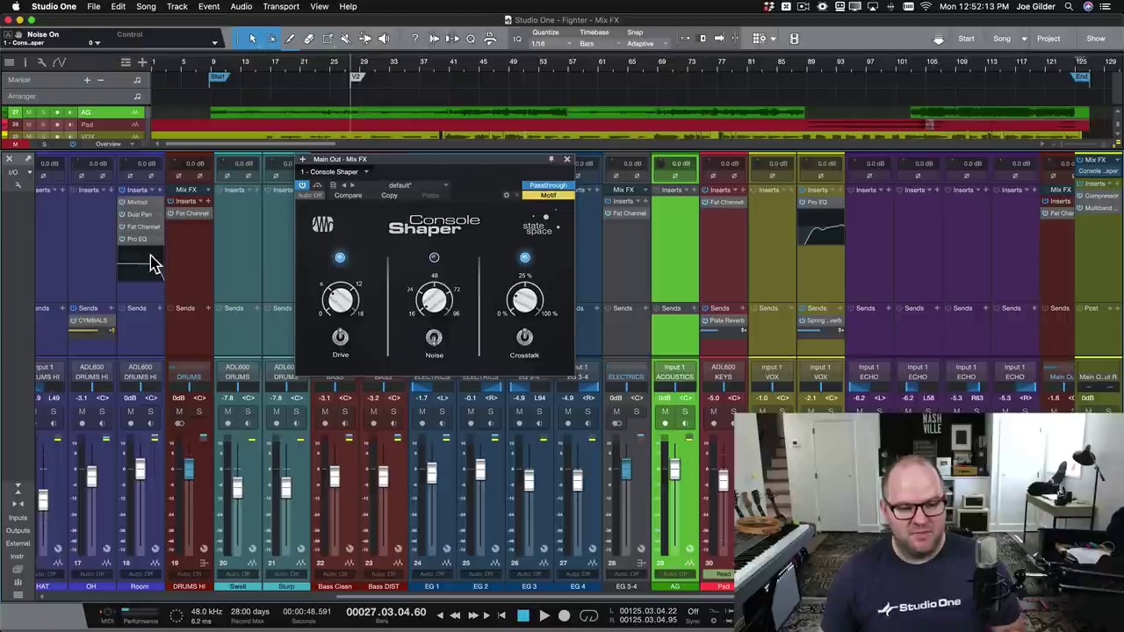
Compare Console Shaper switched off and on during playback, then stop playback
click(303, 187)
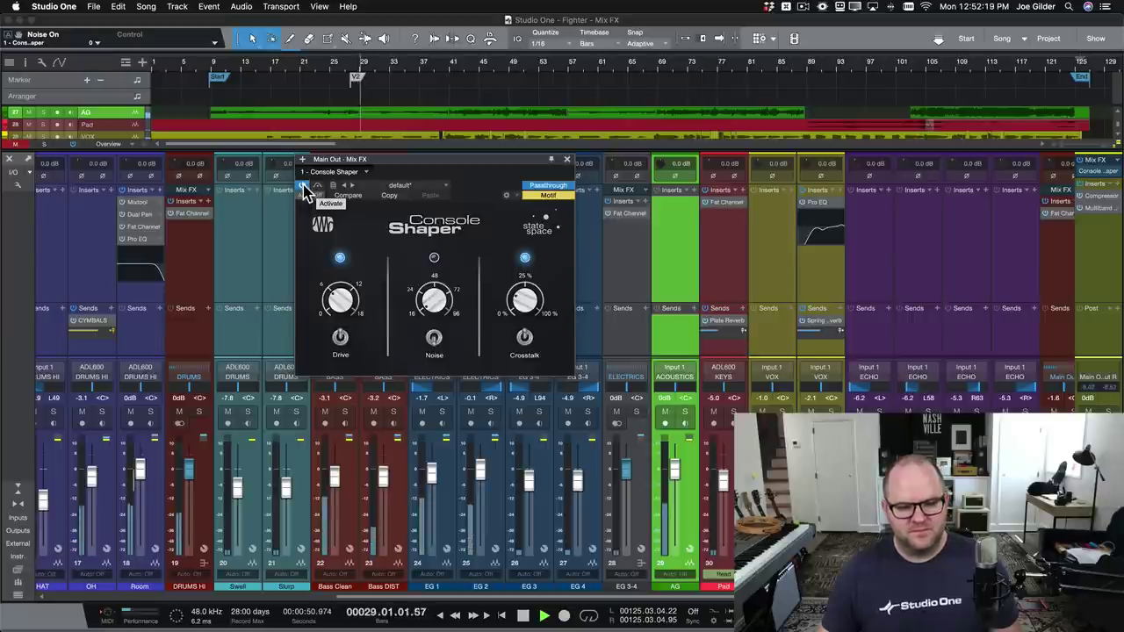
scroll(226, 202, left, 5)
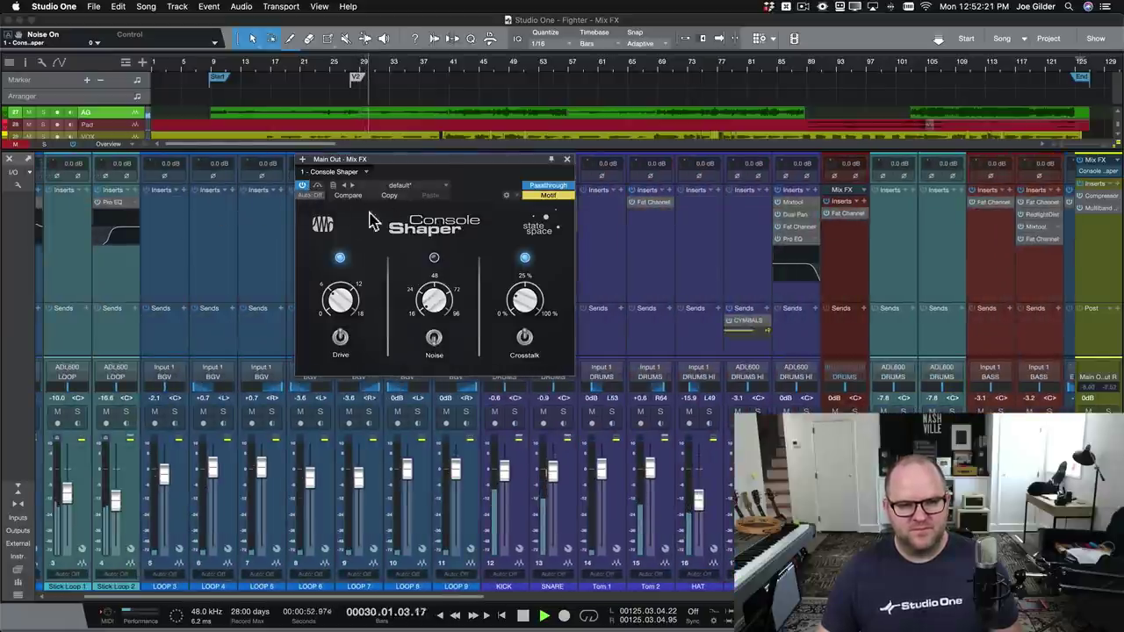
click(303, 187)
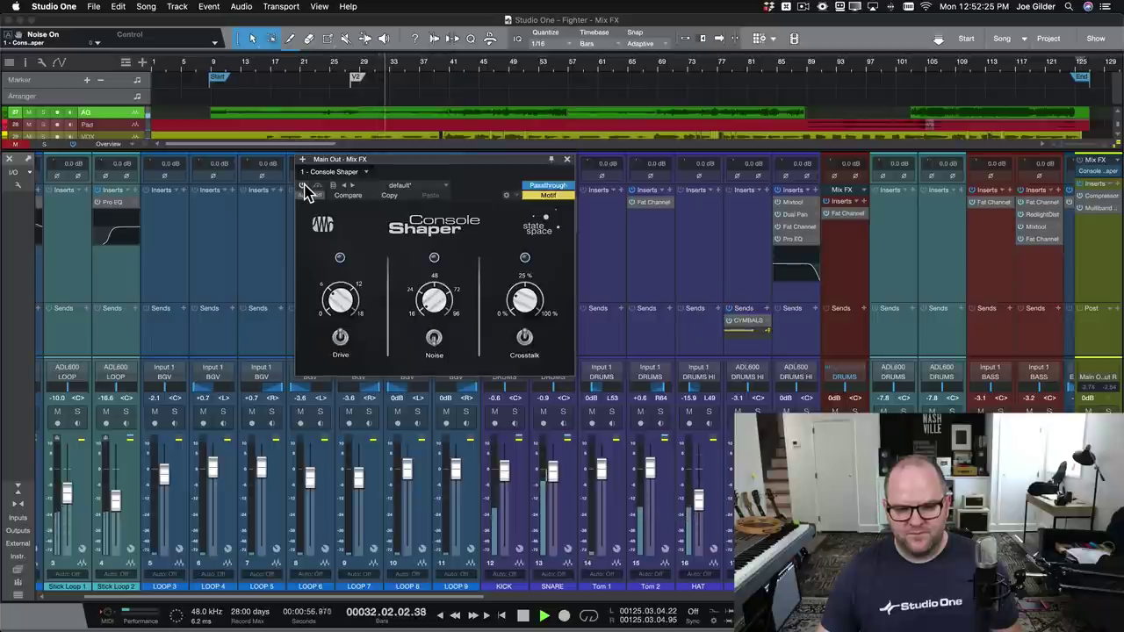
click(304, 189)
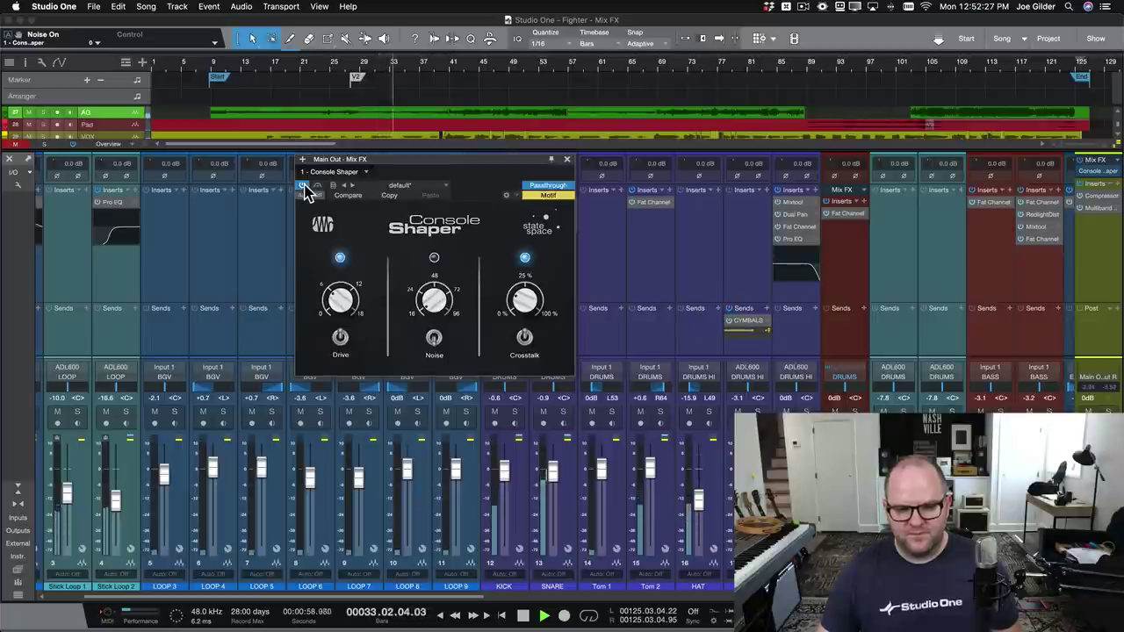
key(space)
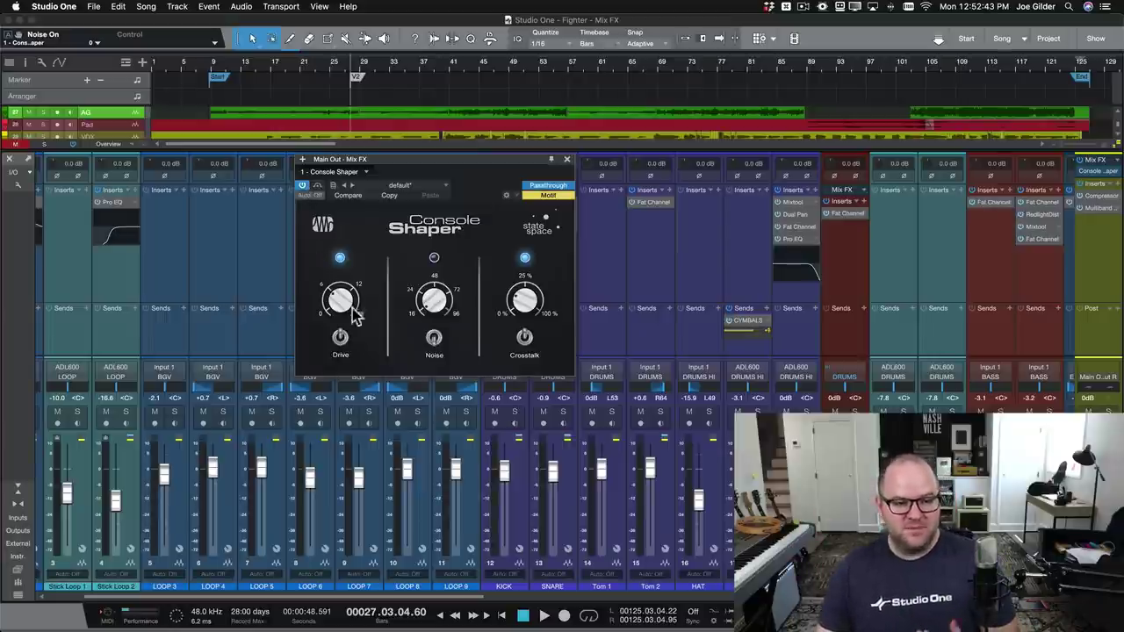
mouse_move(525, 300)
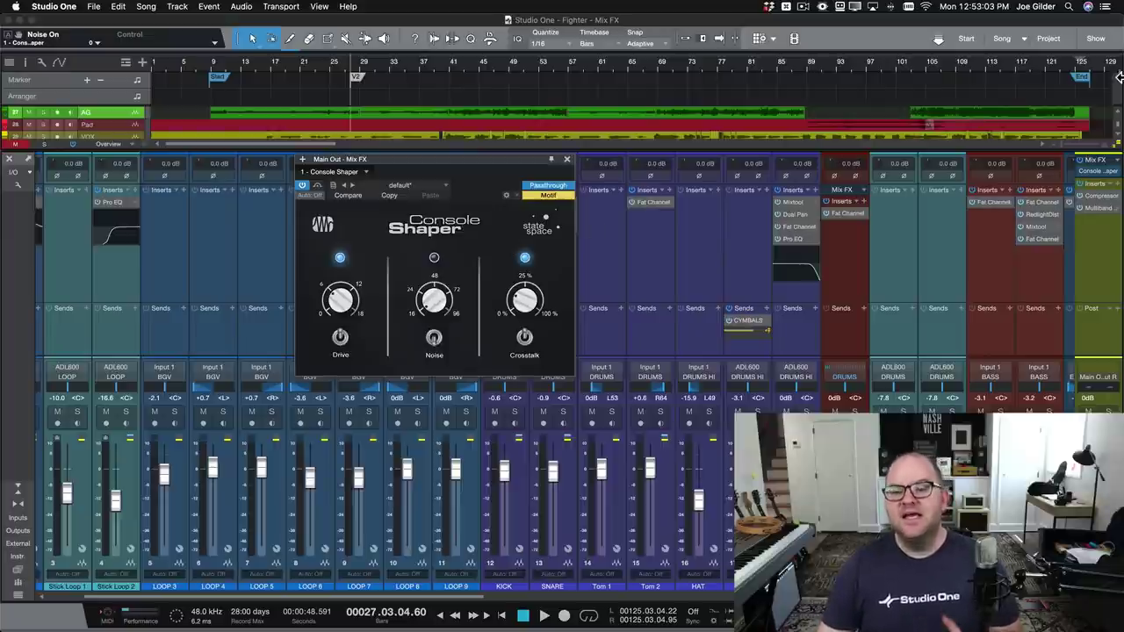
Swap CTC-1 into the Main Out Mix FX slot and reposition its window
click(1098, 161)
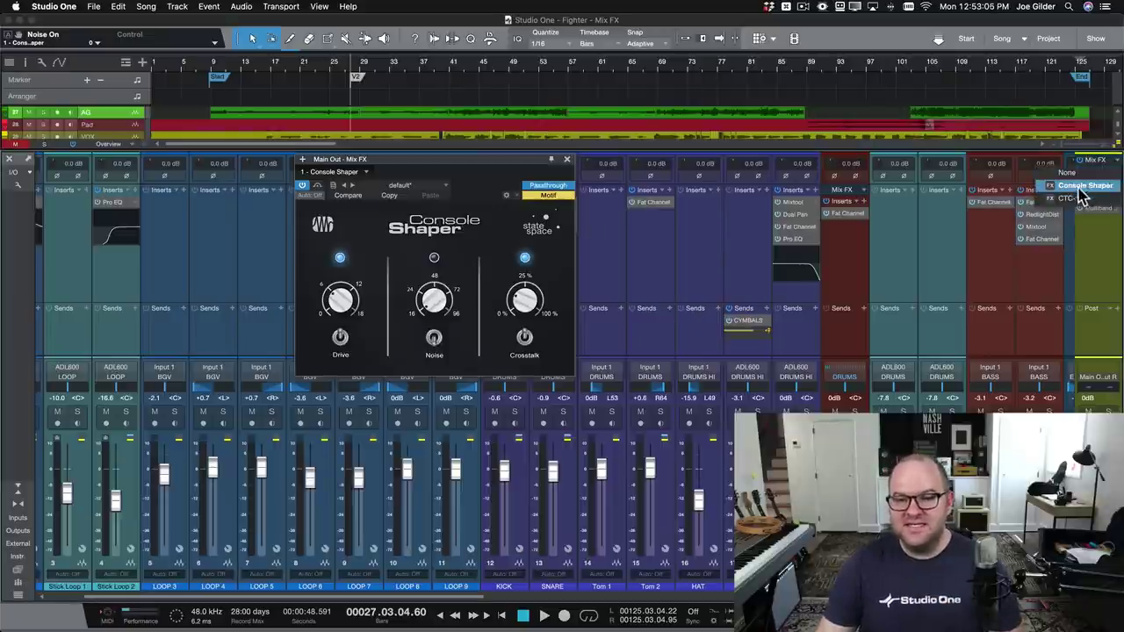
click(1085, 199)
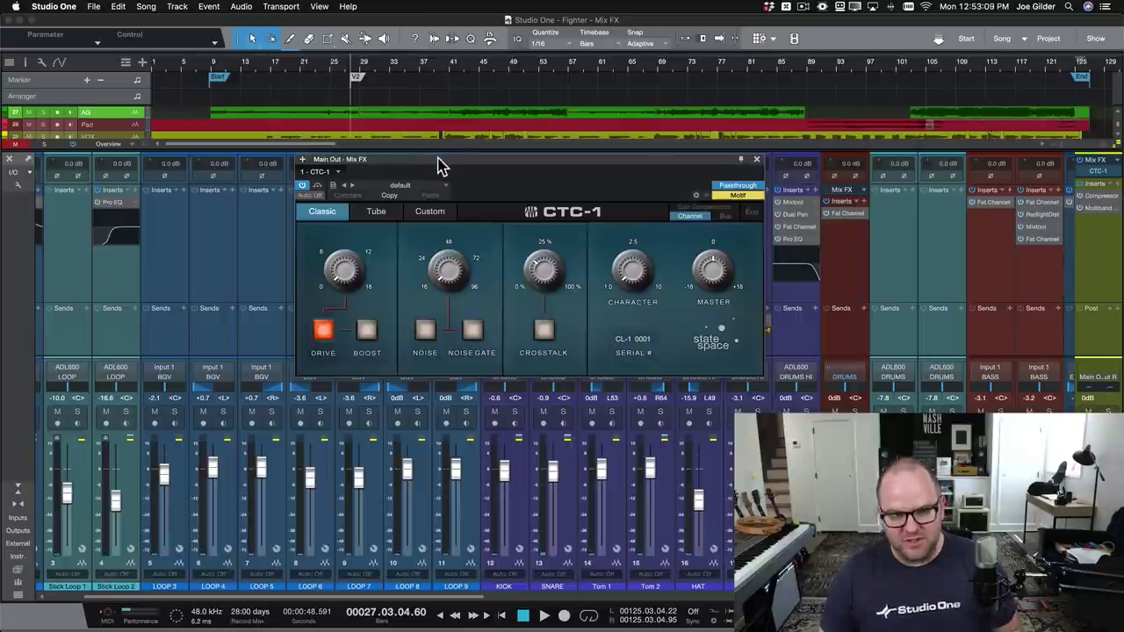
drag(428, 164, 249, 154)
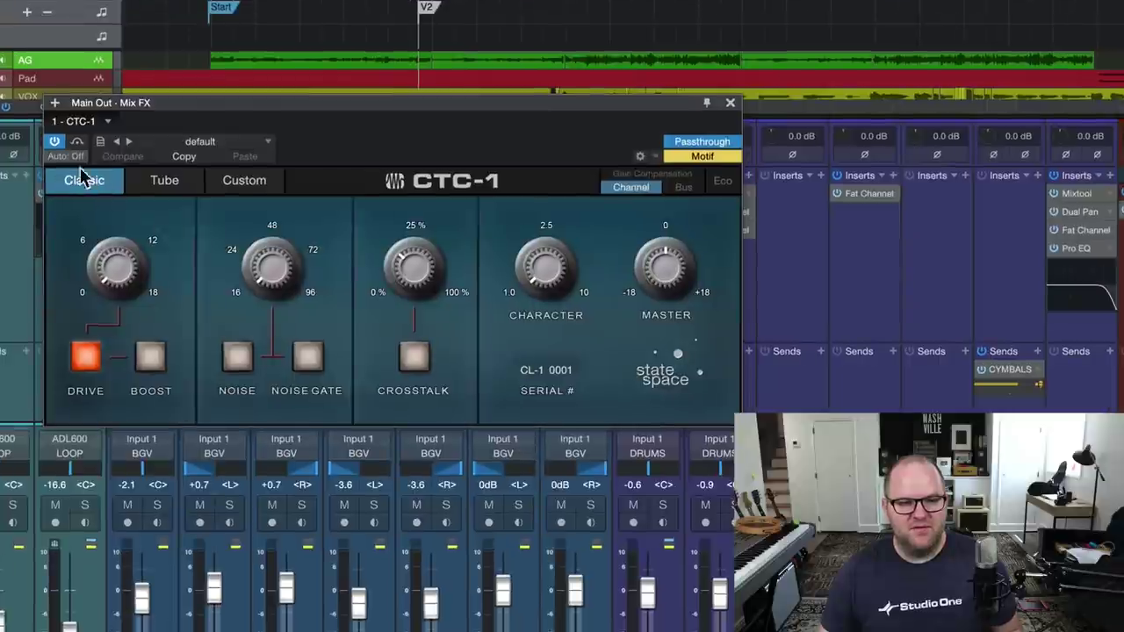
Audition Tube, Classic and Custom consoles, settle on Custom, and turn Crosstalk on
click(180, 194)
click(227, 197)
click(158, 189)
click(99, 190)
click(199, 186)
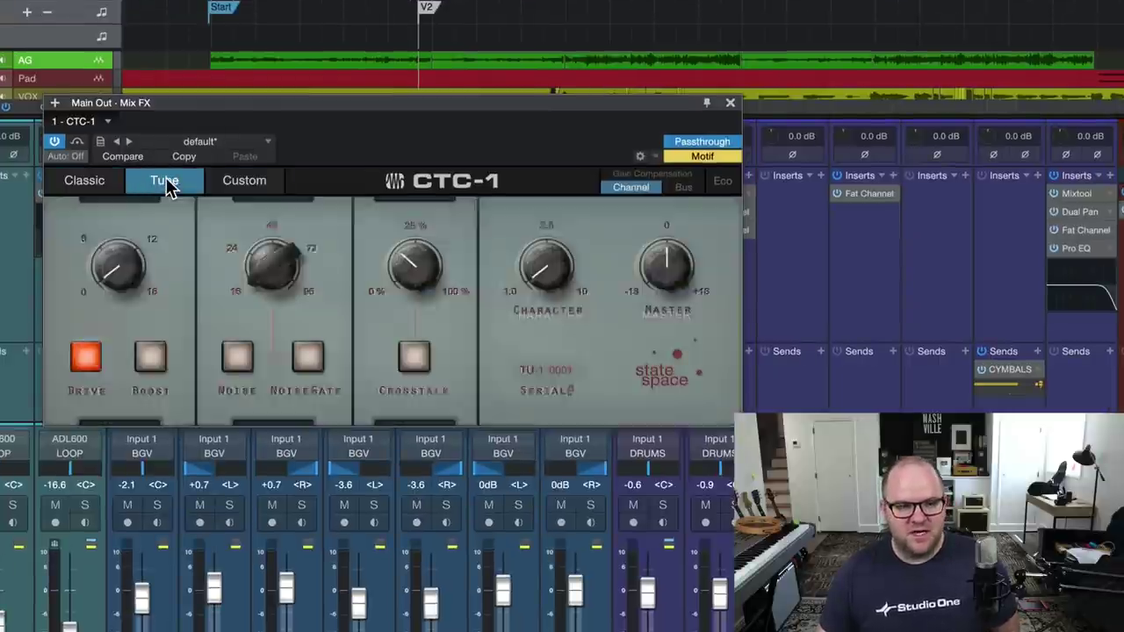
click(238, 183)
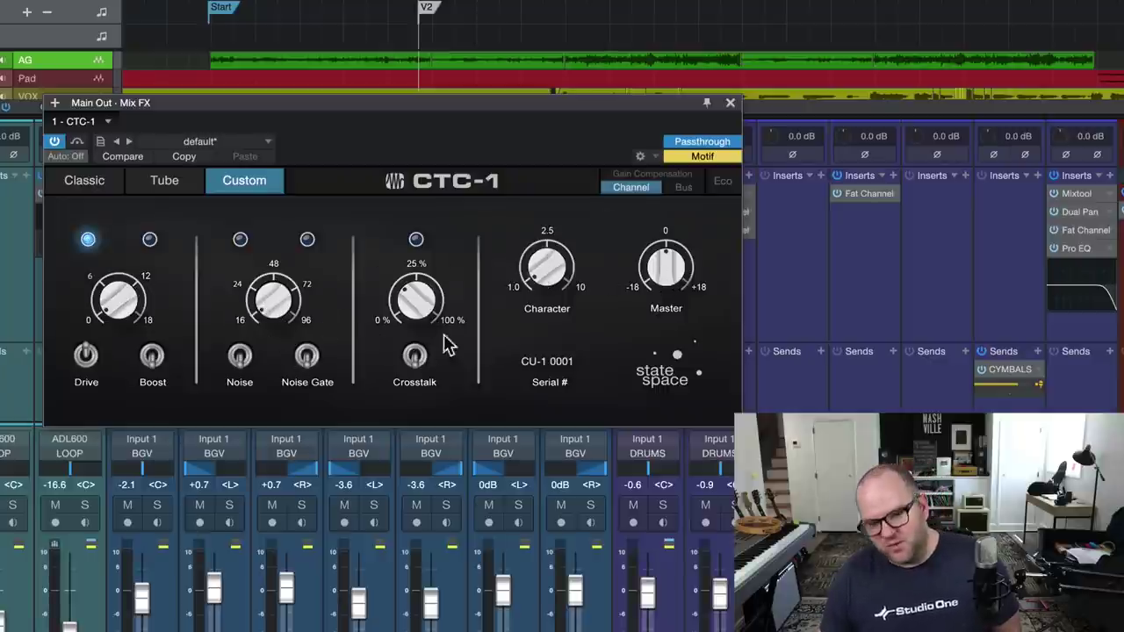
click(414, 355)
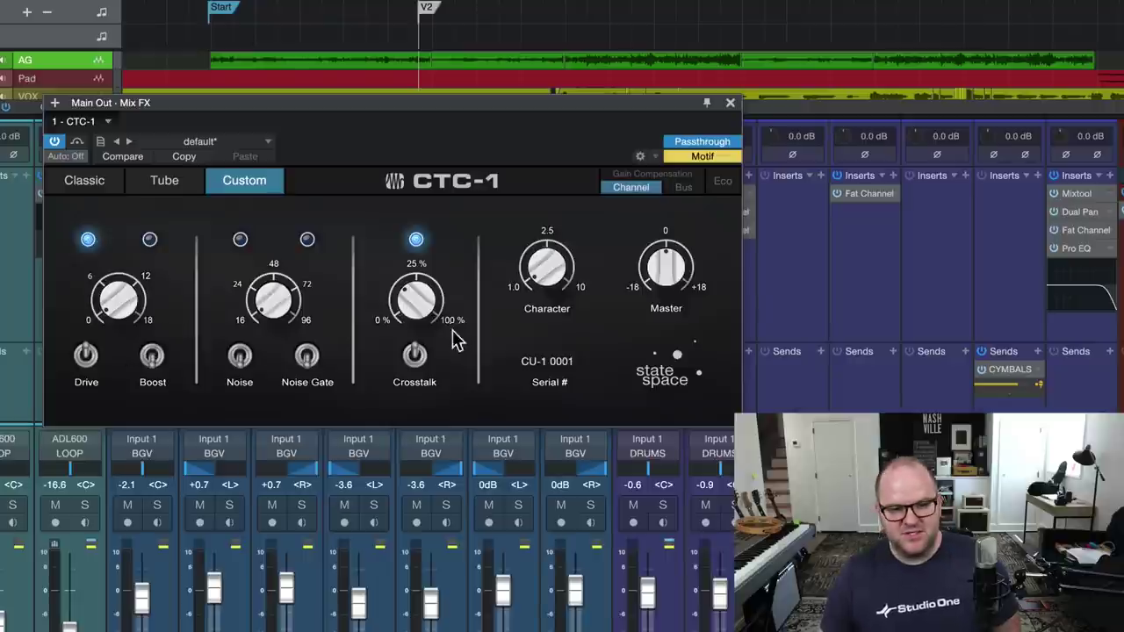
Turn up the CTC-1 Drive knob while switching between the Tube and Classic consoles
click(140, 182)
click(88, 185)
drag(114, 258, 119, 203)
A/B the Tube, Custom and Classic console emulations against each other several times
click(195, 186)
click(220, 188)
click(192, 193)
click(111, 186)
click(167, 183)
click(244, 190)
click(173, 187)
click(113, 185)
Cycle through Tube, Custom and Classic twice more, leaving the CTC-1 on Classic
click(163, 185)
click(255, 187)
click(171, 187)
click(107, 186)
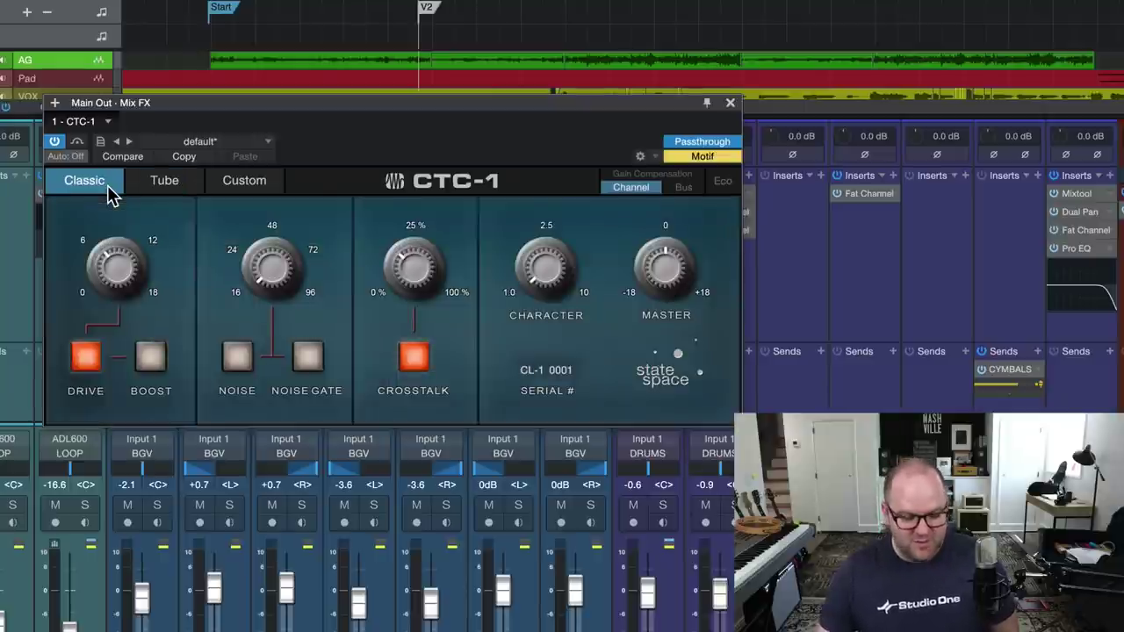
click(165, 186)
click(244, 185)
click(167, 184)
click(86, 186)
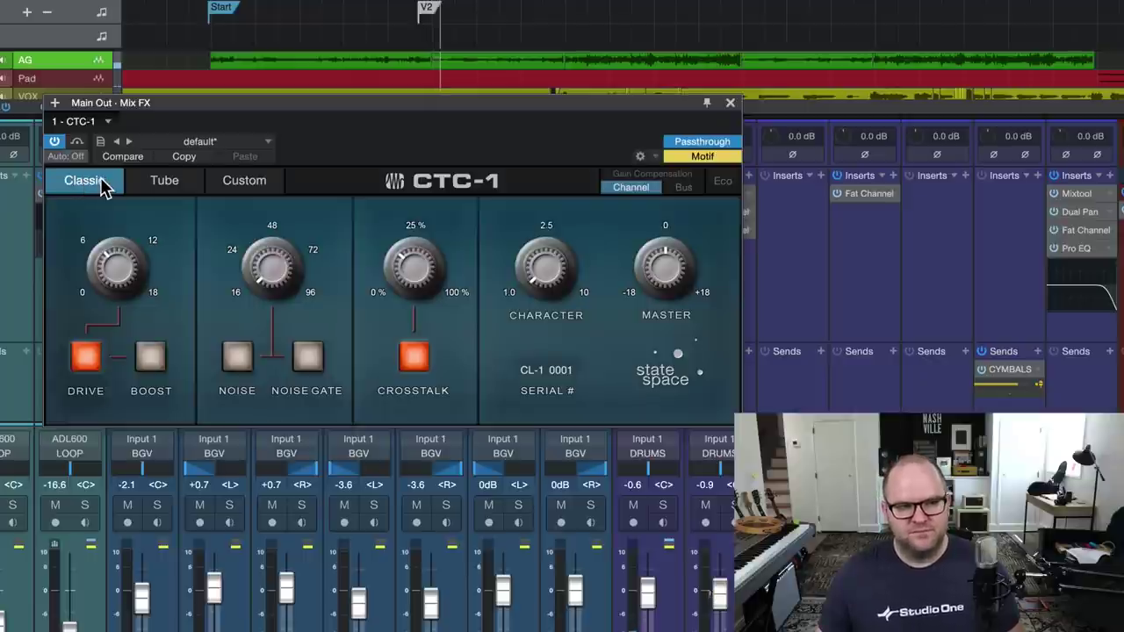
Audition the Tube, Custom, Classic and Tube consoles in turn, ending on Custom
click(171, 184)
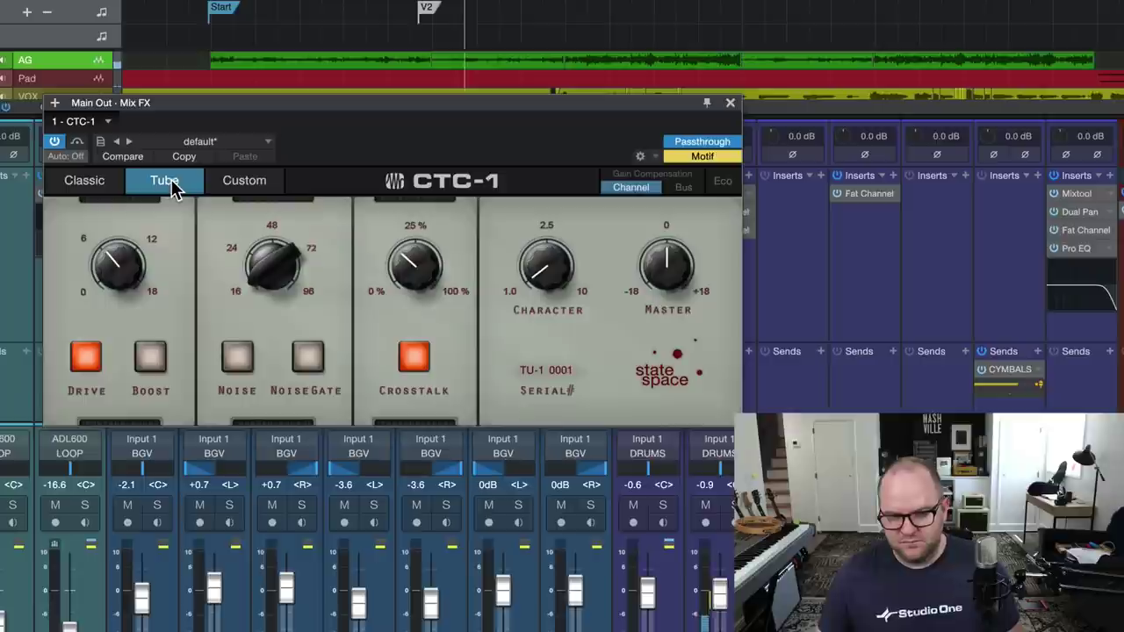
click(255, 186)
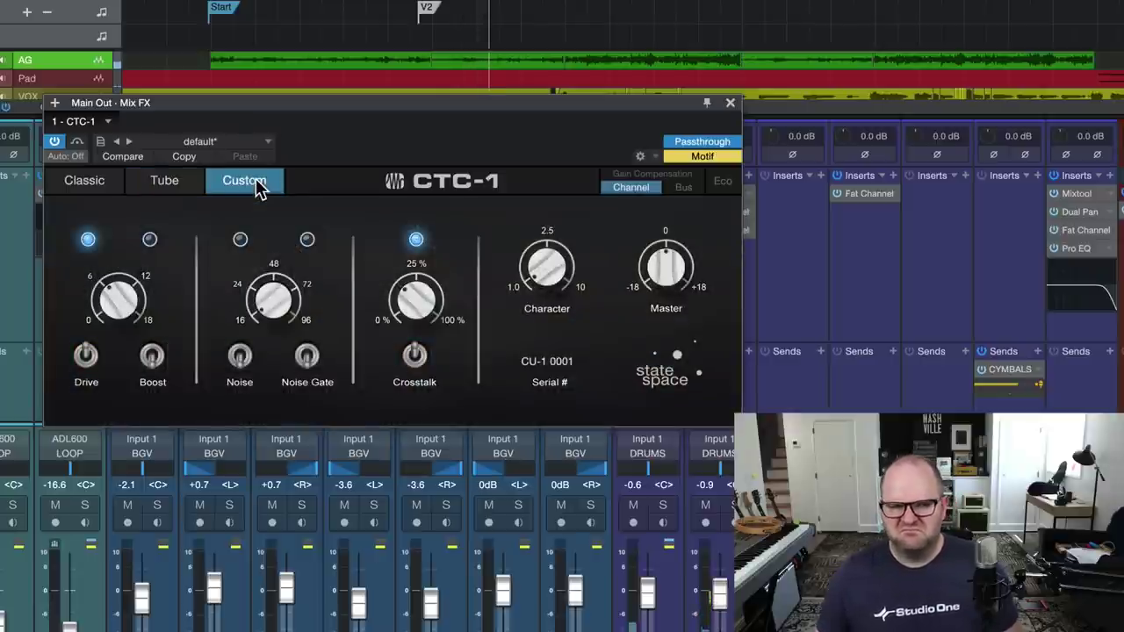
click(93, 189)
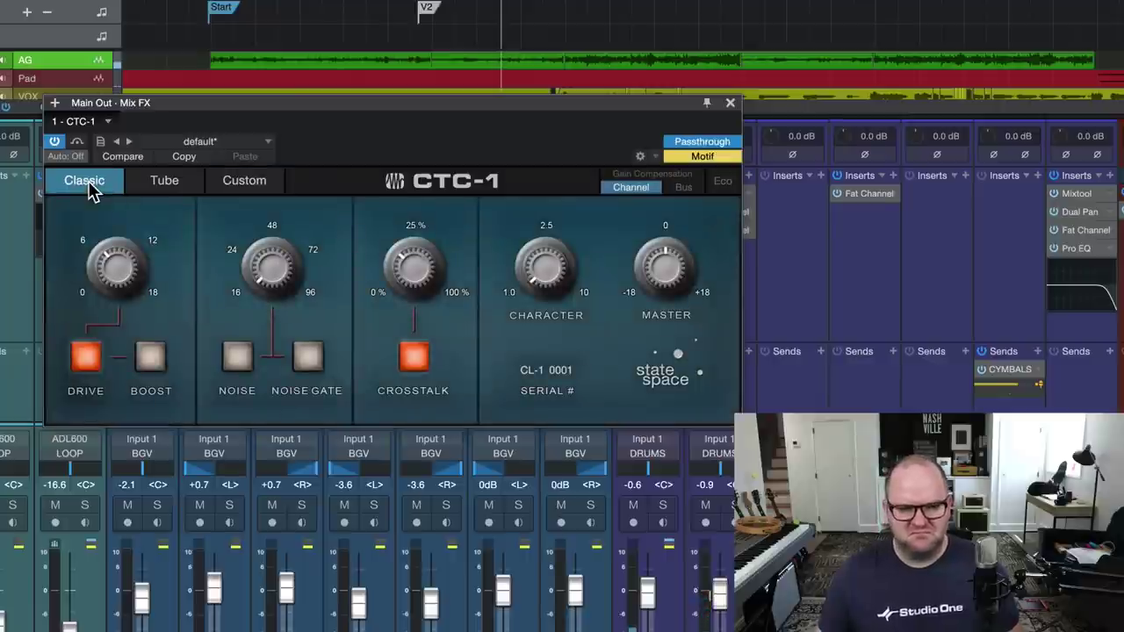
click(174, 184)
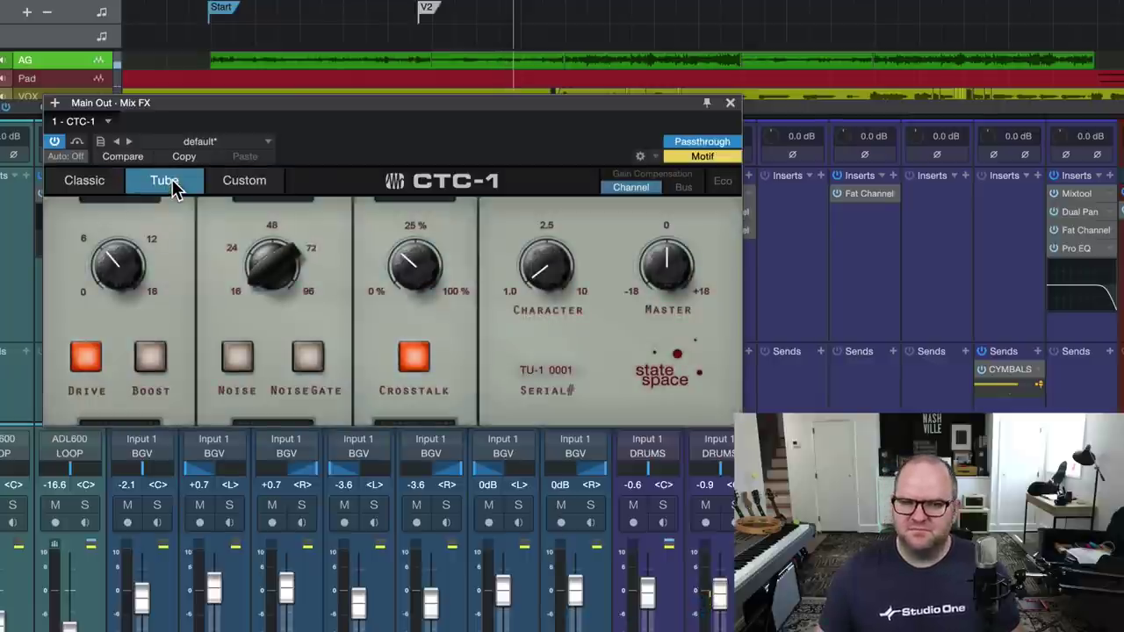
click(249, 184)
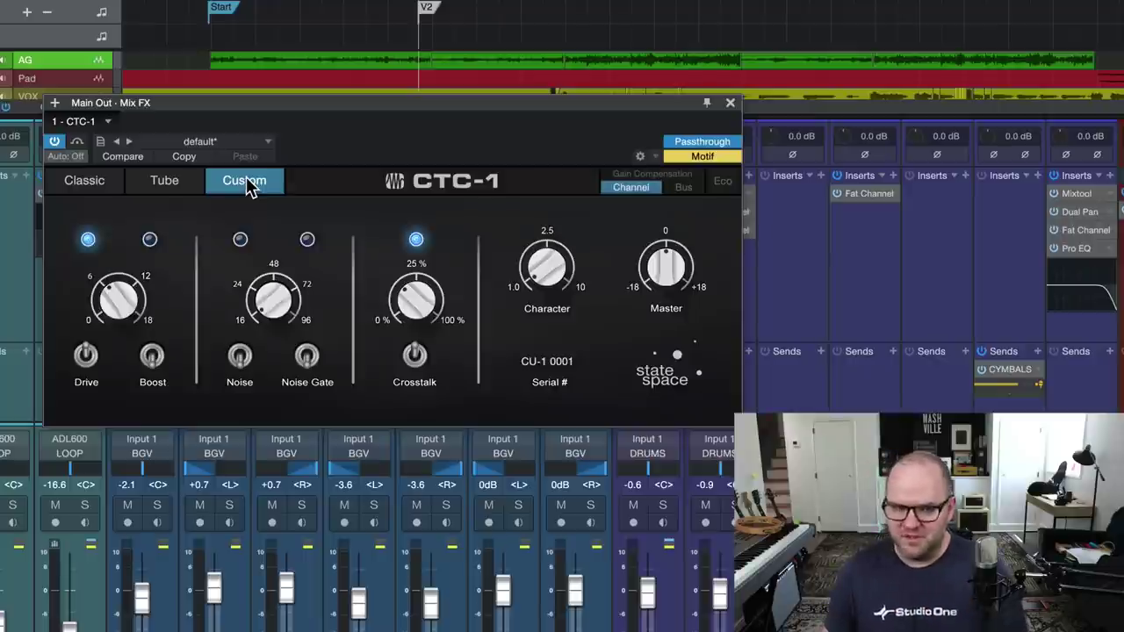
Compare the Tube and Classic consoles against Custom, switching back and forth
click(164, 181)
click(91, 181)
click(150, 184)
click(101, 186)
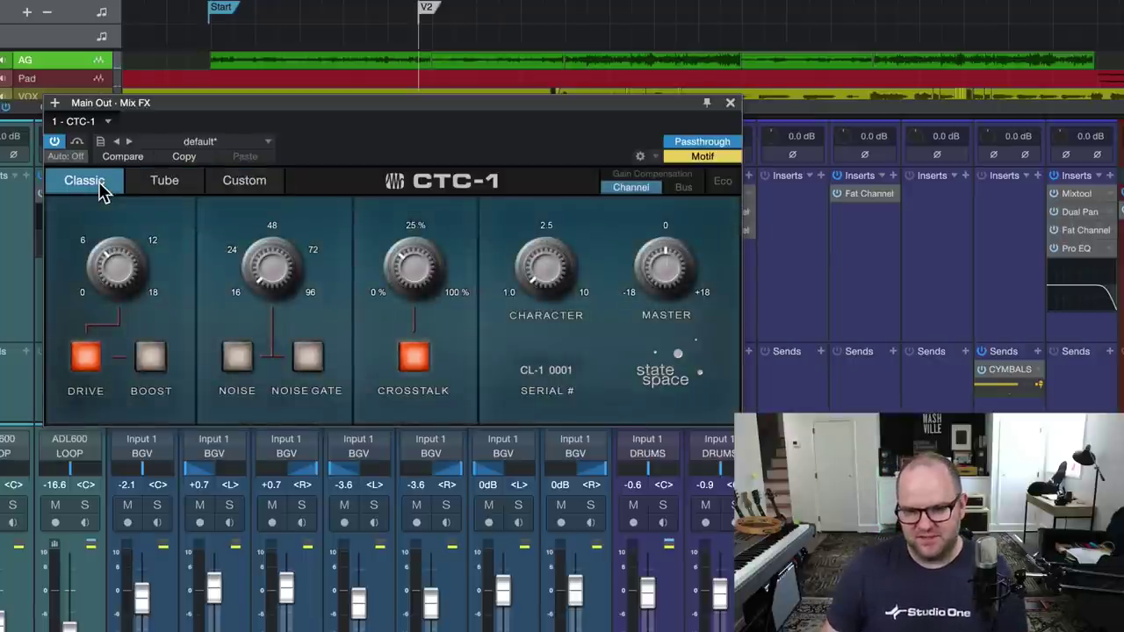
click(229, 180)
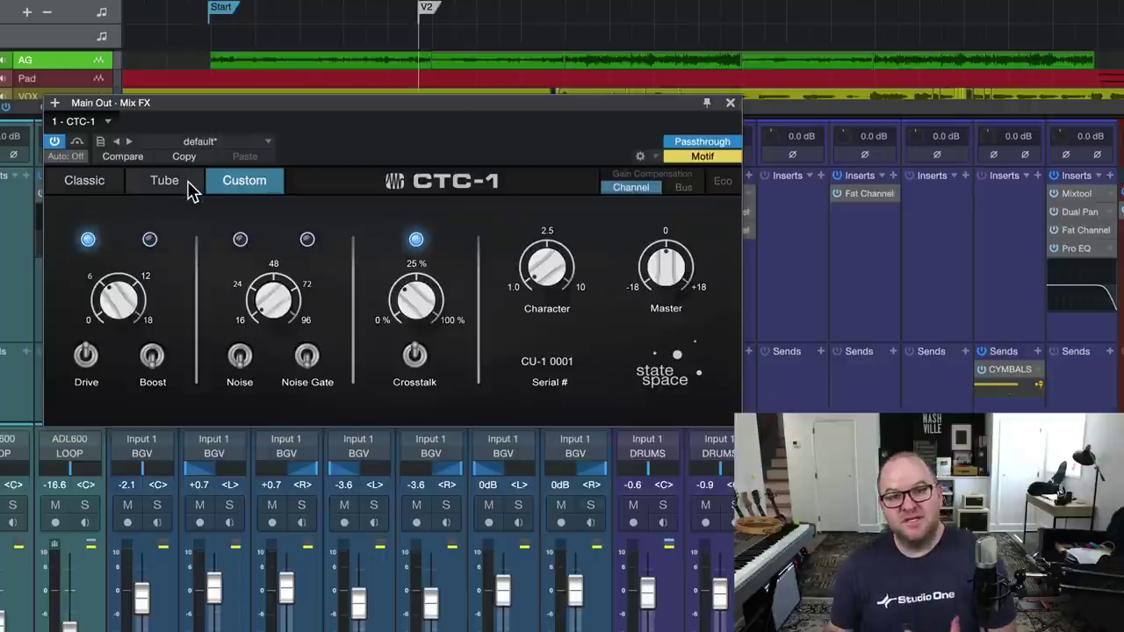
click(189, 186)
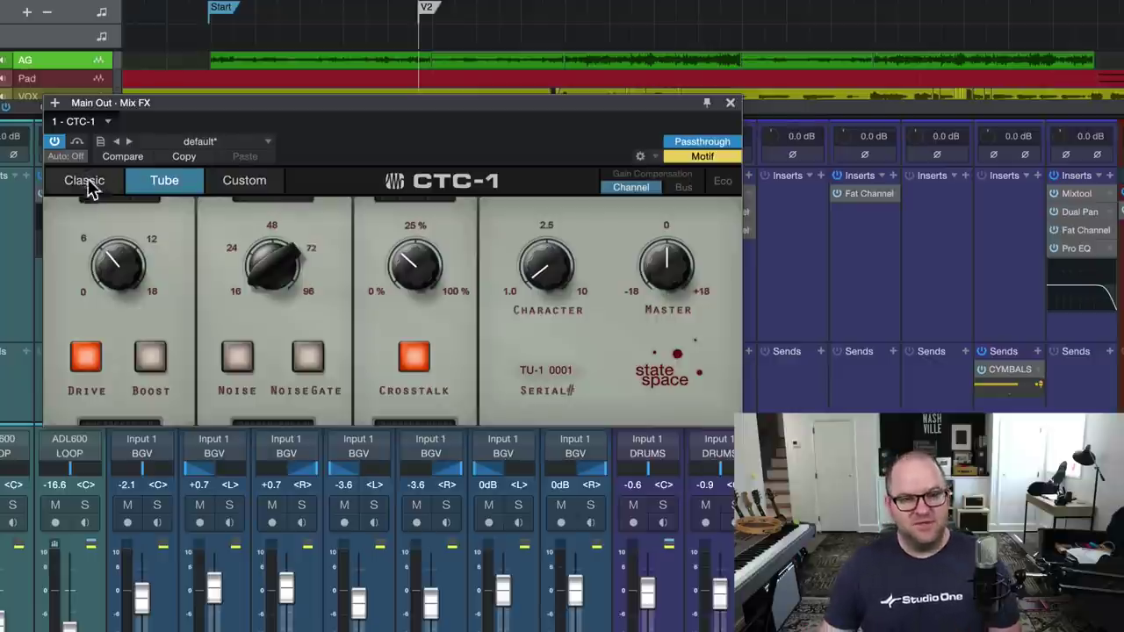
click(87, 185)
click(160, 188)
click(221, 185)
Flip between Tube and Classic once more, settle on Custom, and close the CTC-1 window
click(165, 185)
click(120, 188)
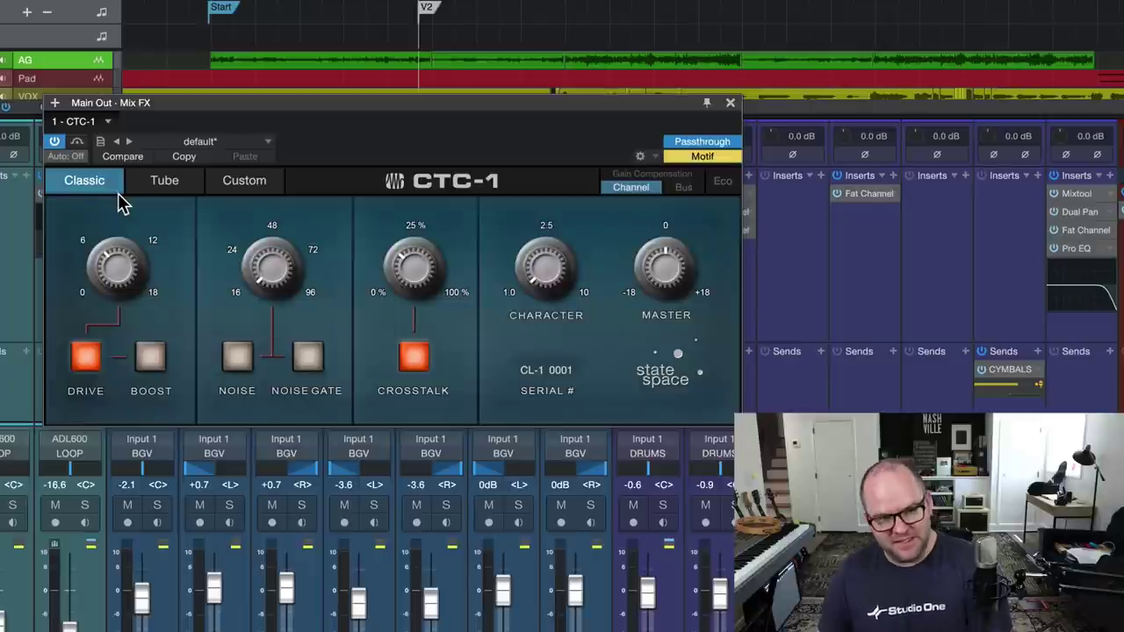
click(180, 187)
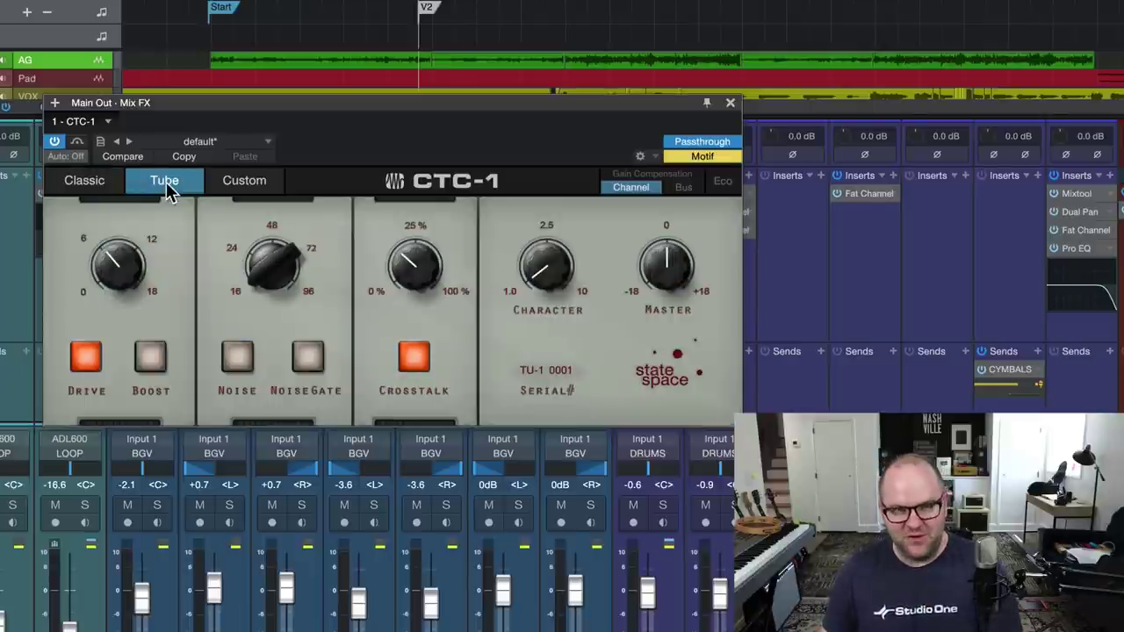
click(117, 185)
click(164, 185)
click(107, 192)
click(167, 186)
click(274, 189)
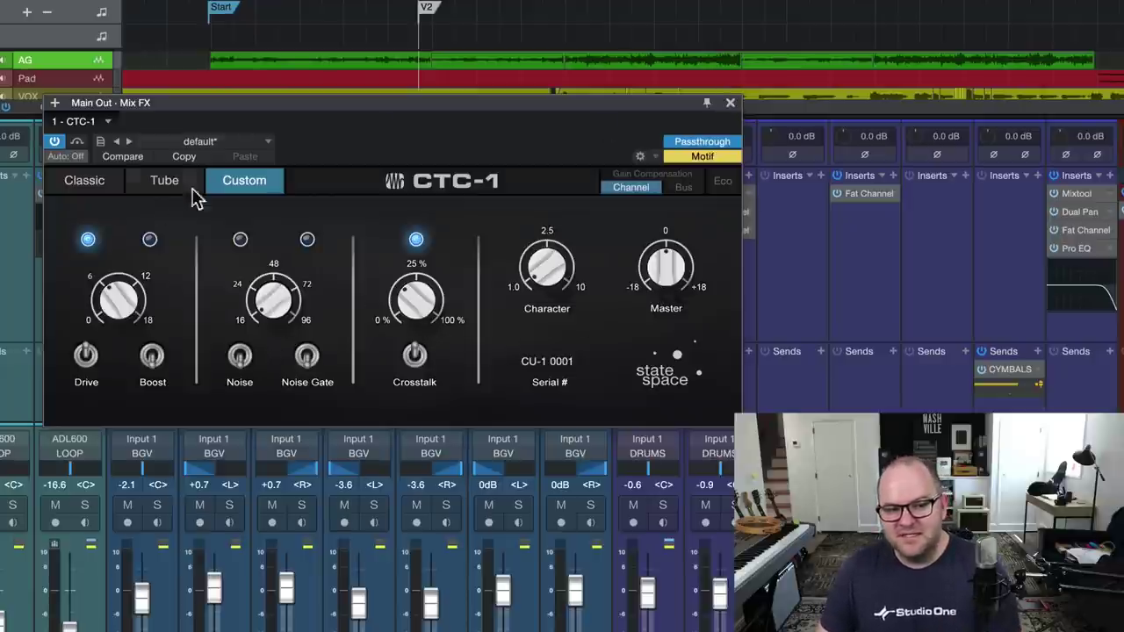
click(732, 104)
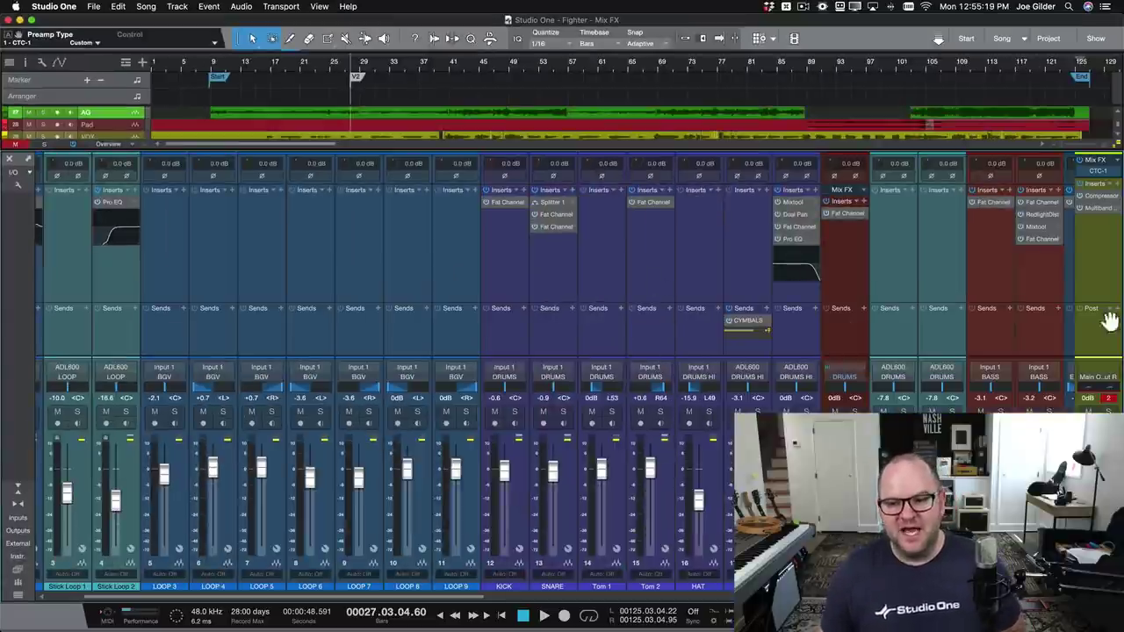
Reset the red clip indicator on the Main Out channel strip
click(1109, 398)
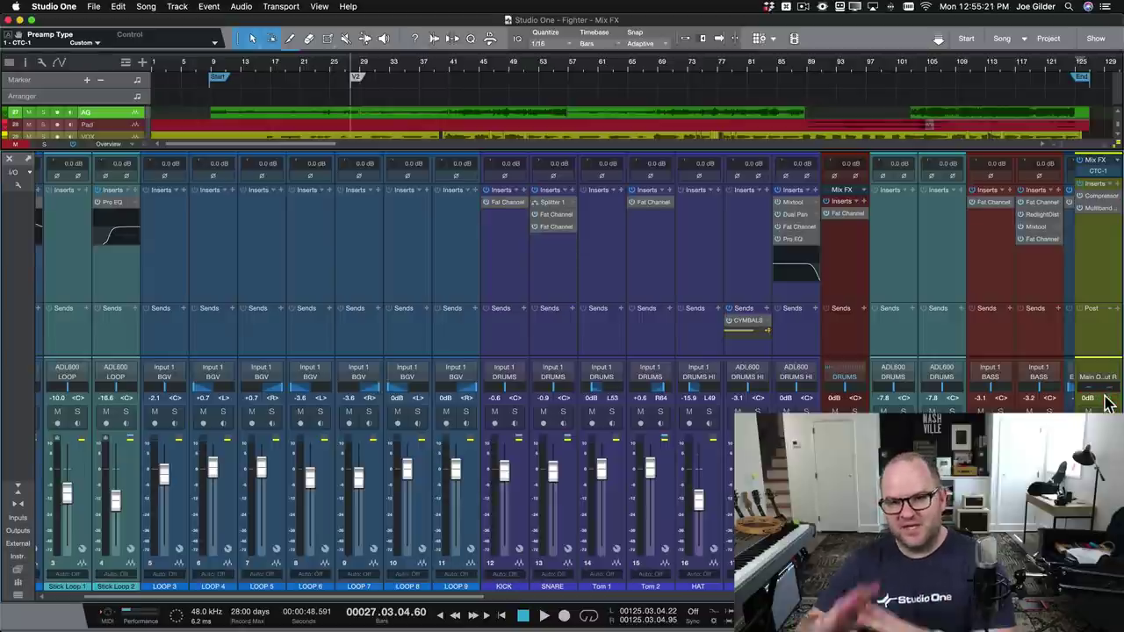